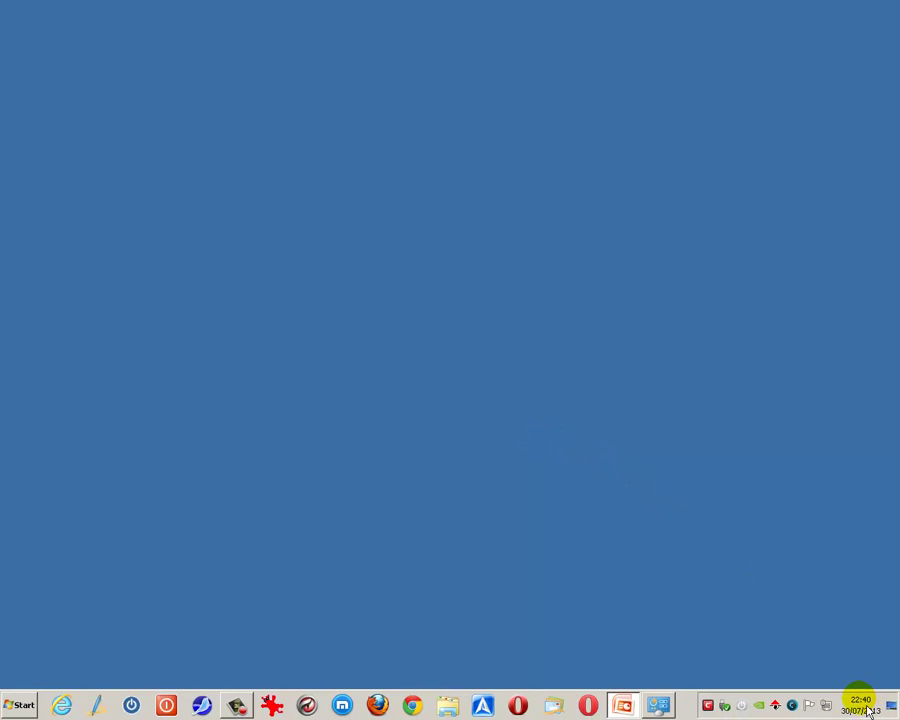
- Open the taskbar clock's calendar and browse the months back to May 2013 and forward past July 2013
mouse_move(872, 712)
left_click(870, 712)
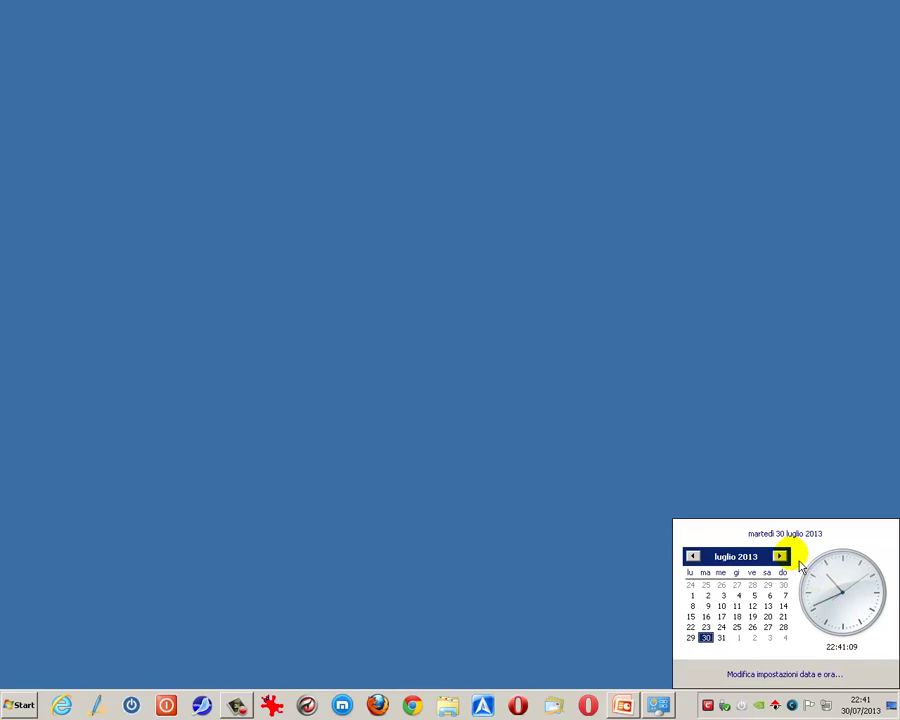
left_click(693, 556)
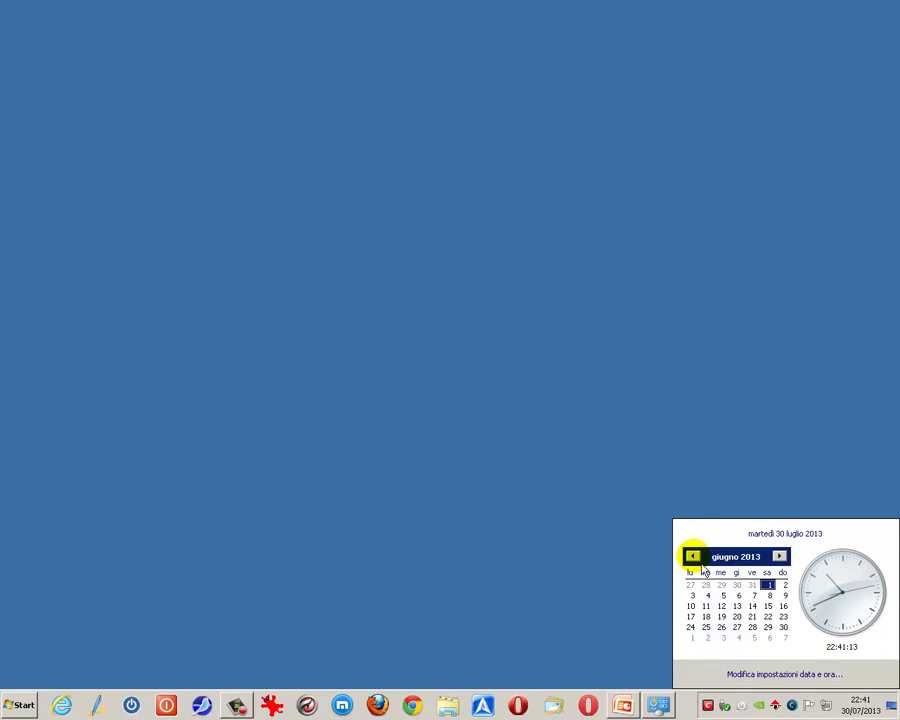
left_click(693, 556)
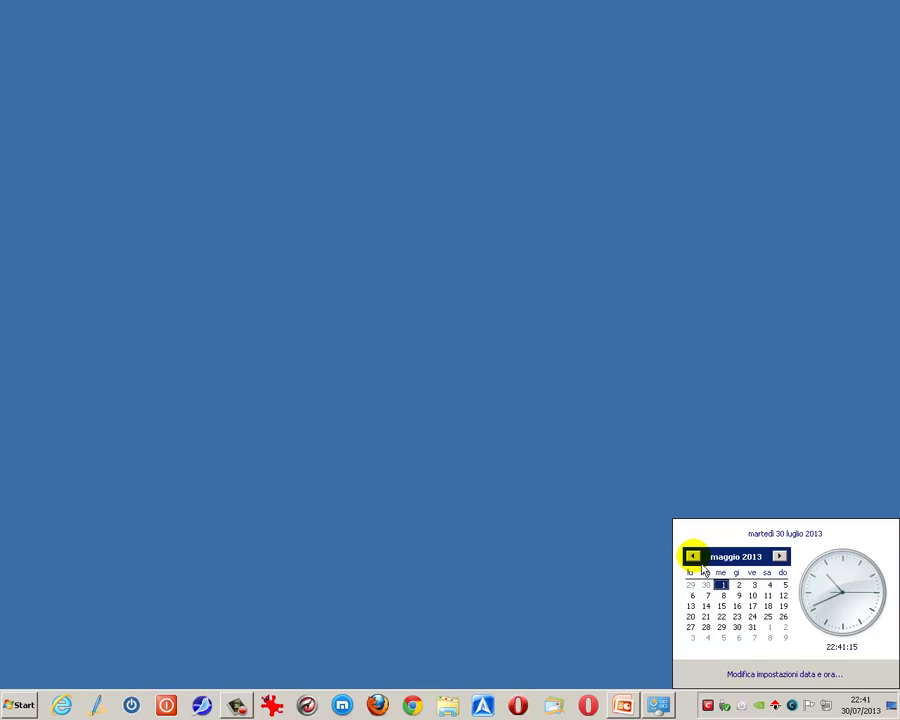
left_click(788, 562)
left_click(788, 562)
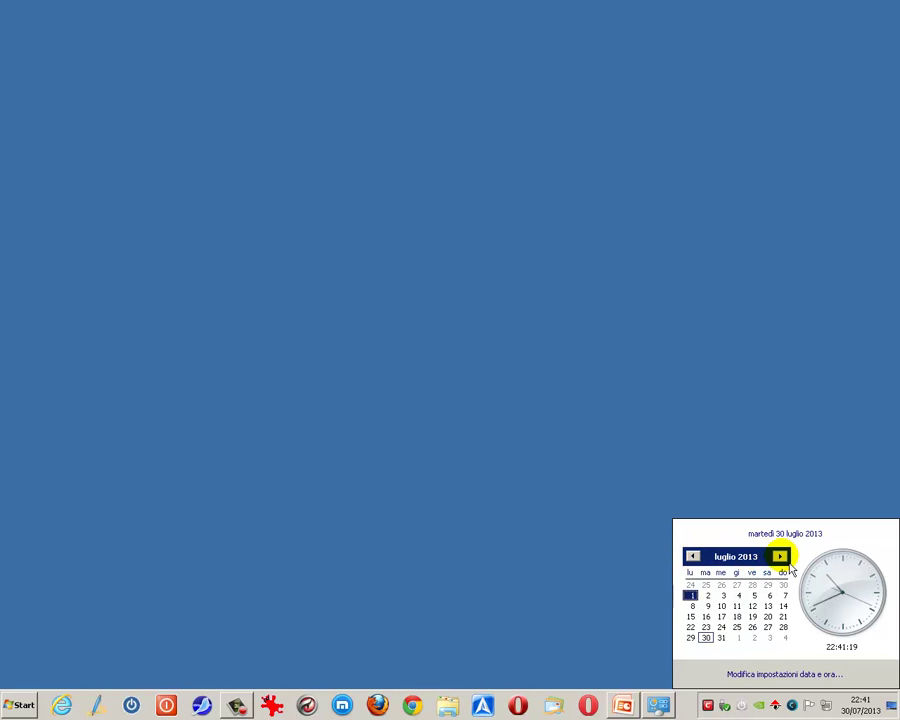
left_click(788, 562)
left_click(788, 562)
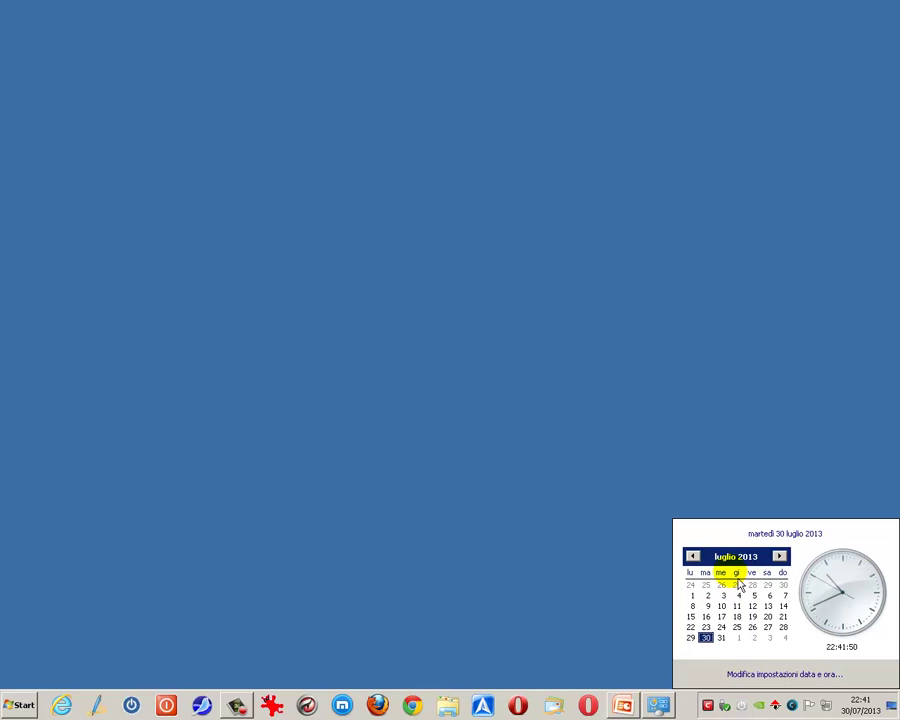
- Browse the calendar by year between 2012 and 2014 and pick 2013 from the 2010-2019 decade overview
left_click(729, 562)
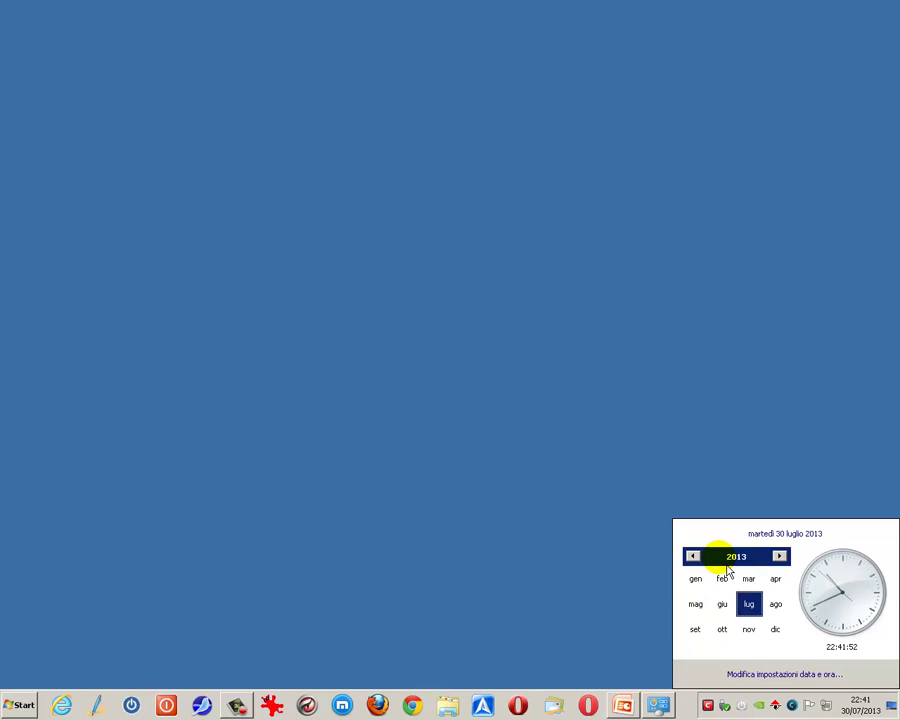
left_click(792, 567)
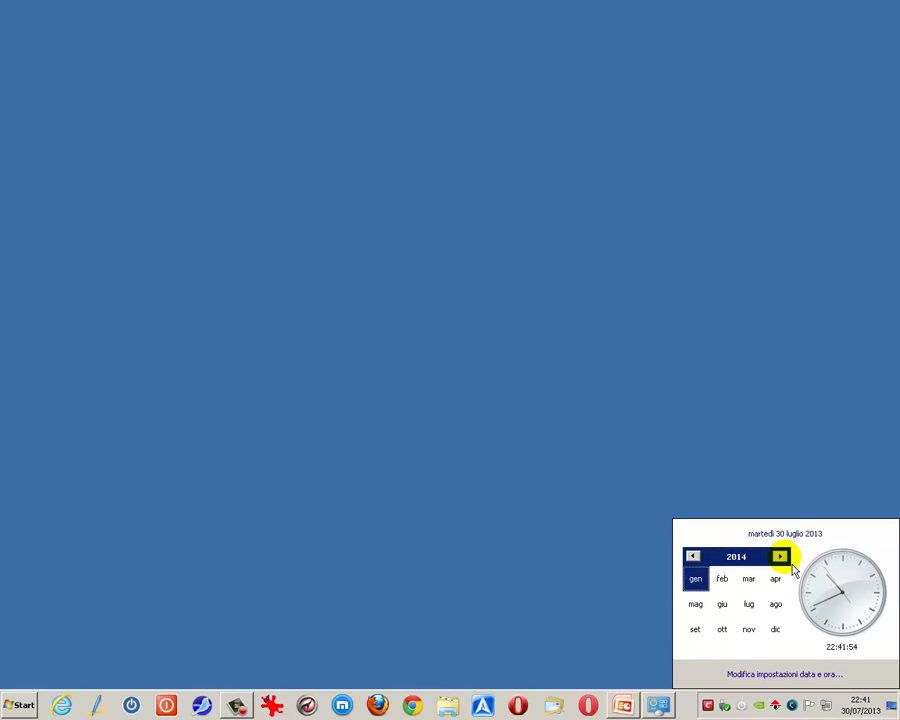
left_click(792, 567)
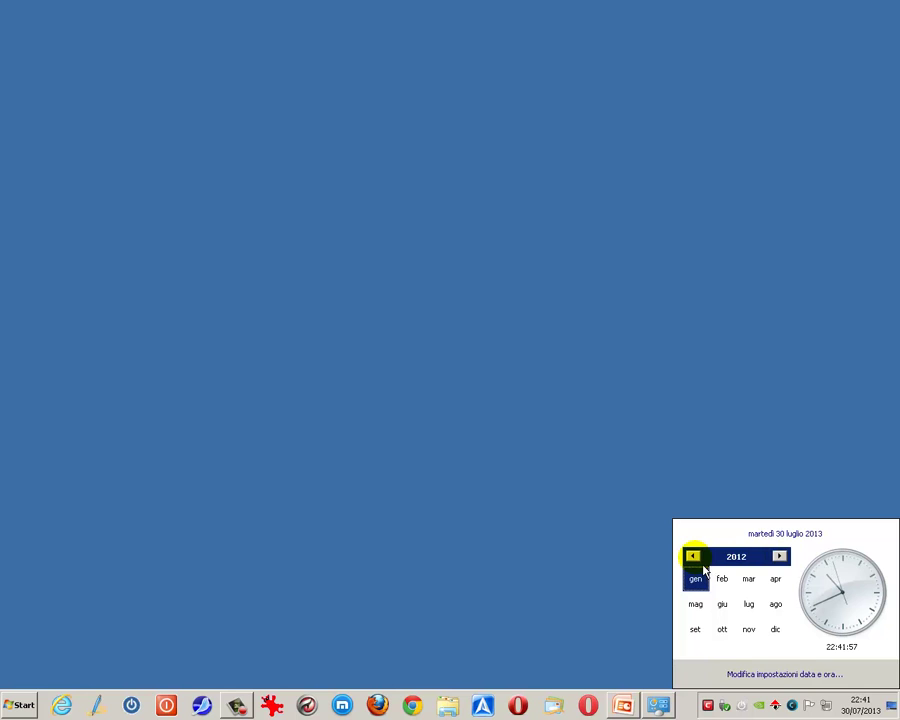
left_click(758, 560)
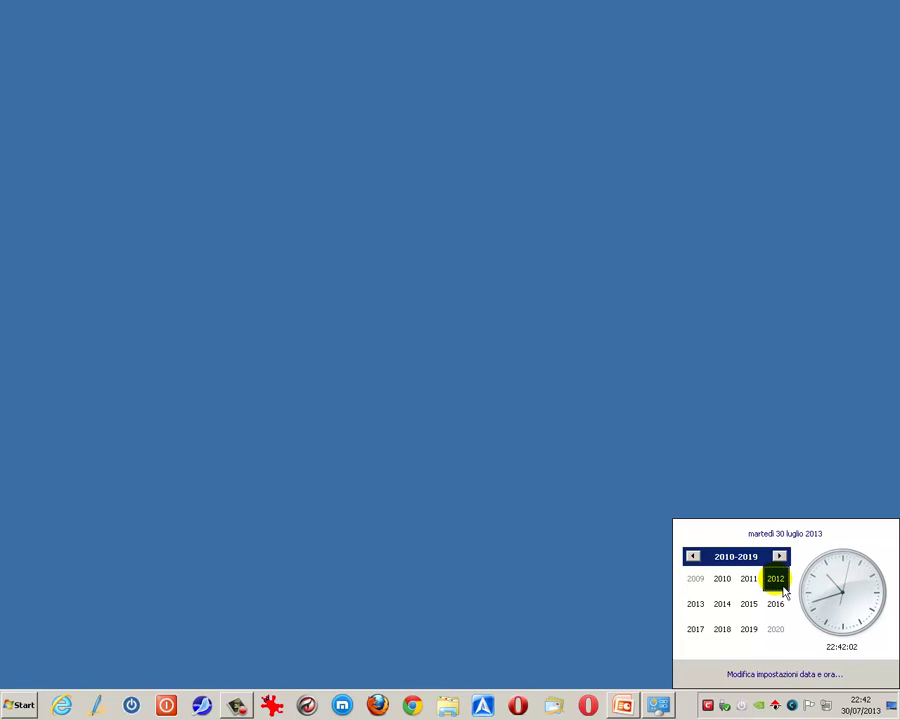
left_click(697, 604)
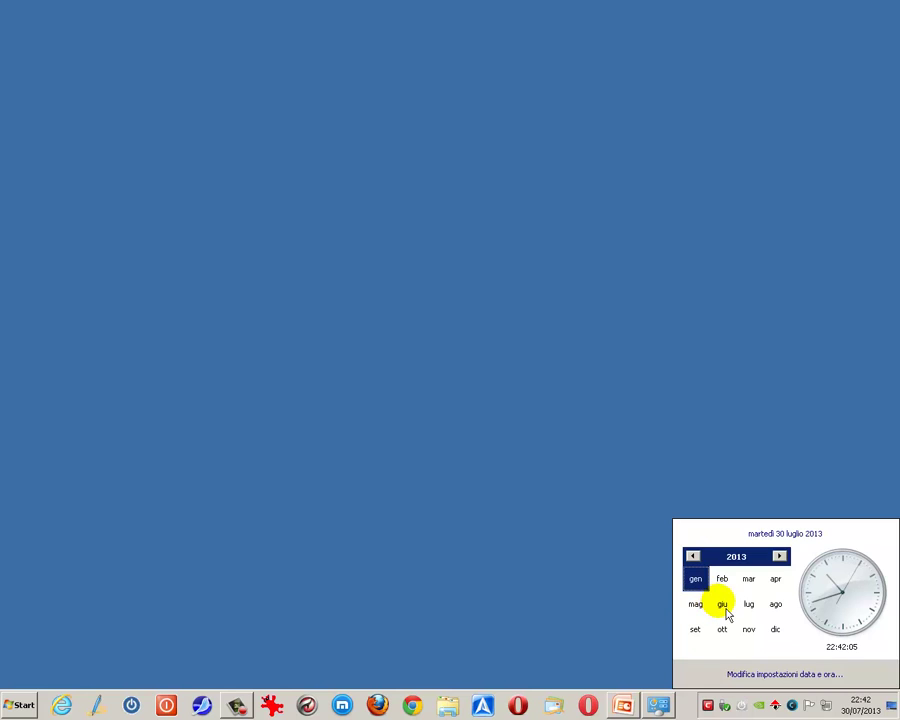
- Go to 19 March 2015 in the calendar by choosing the year, month and day from the overviews
left_click(750, 558)
left_click(748, 601)
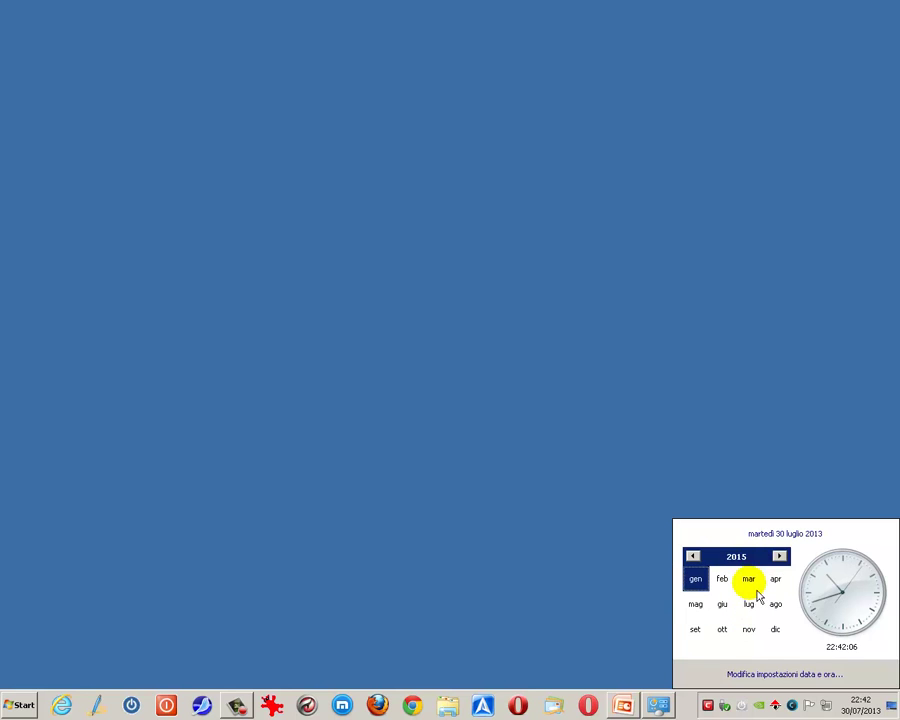
left_click(749, 580)
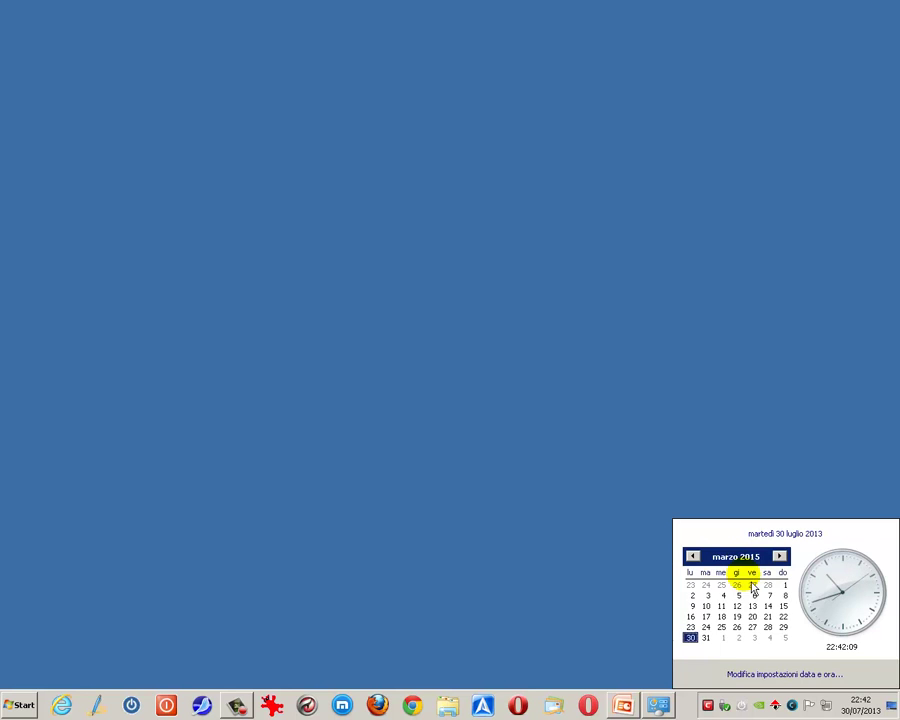
left_click(737, 617)
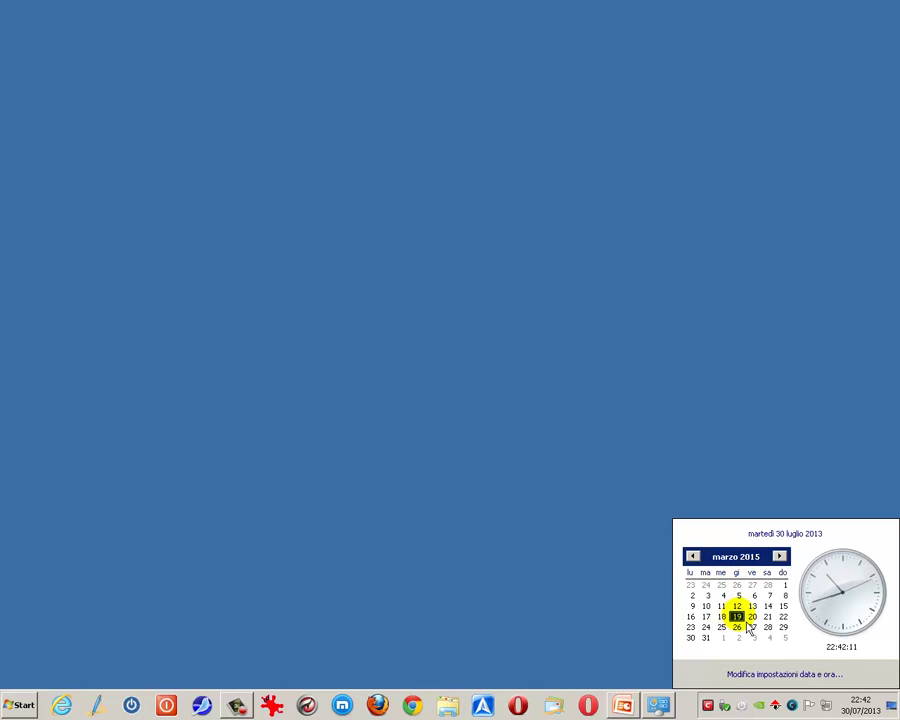
- Zoom the calendar out to the decade overview and advance it to 2050-2059
left_click(750, 560)
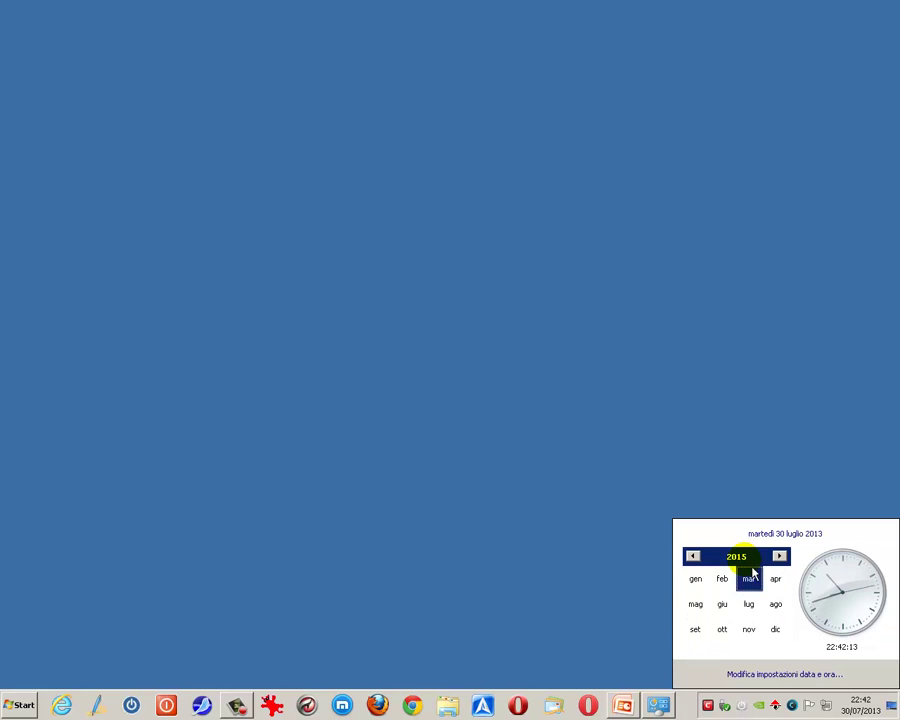
left_click(750, 560)
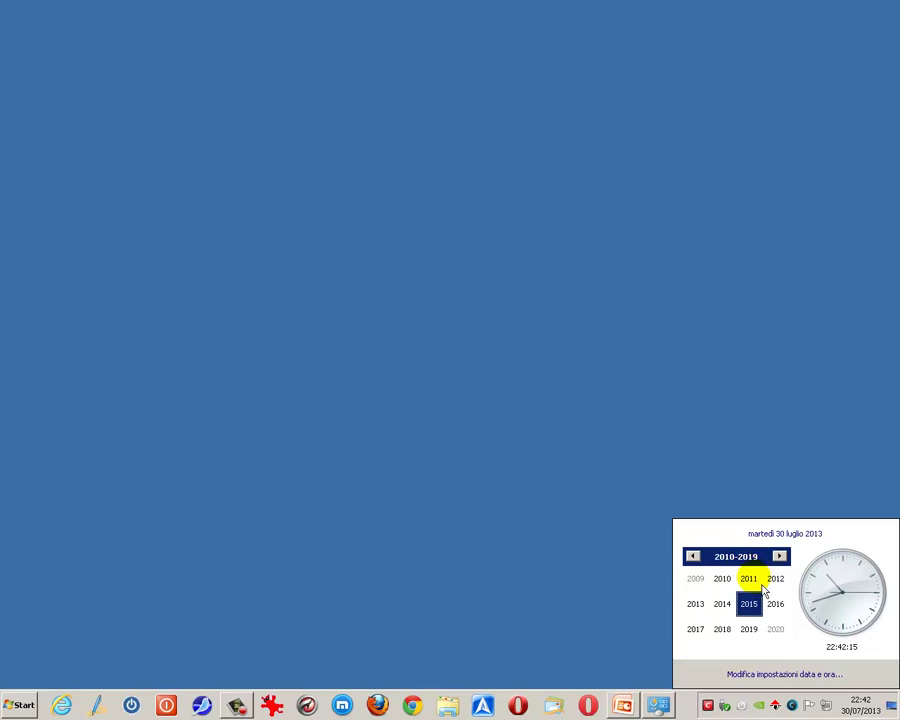
left_click(780, 557)
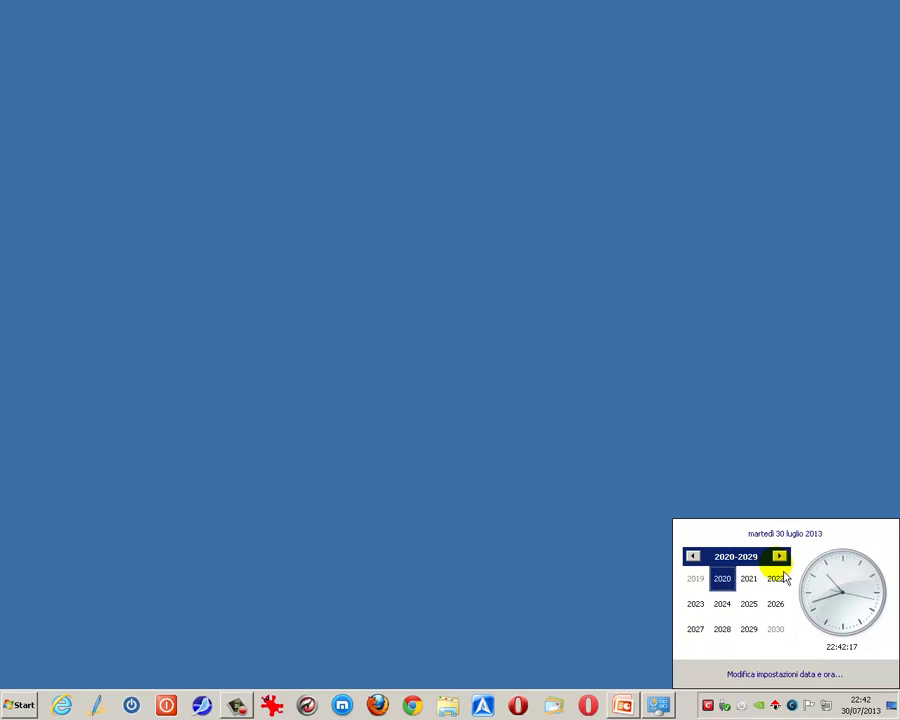
left_click(783, 560)
left_click(783, 560)
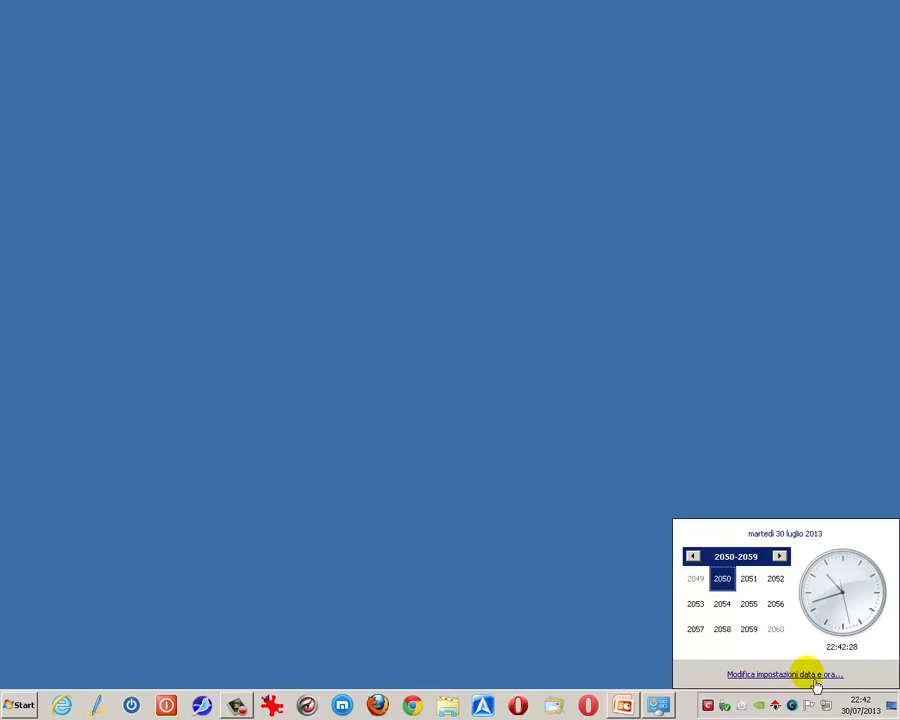
- Open the date and time settings from the calendar and move the dialog closer to the middle of the screen
left_click(777, 685)
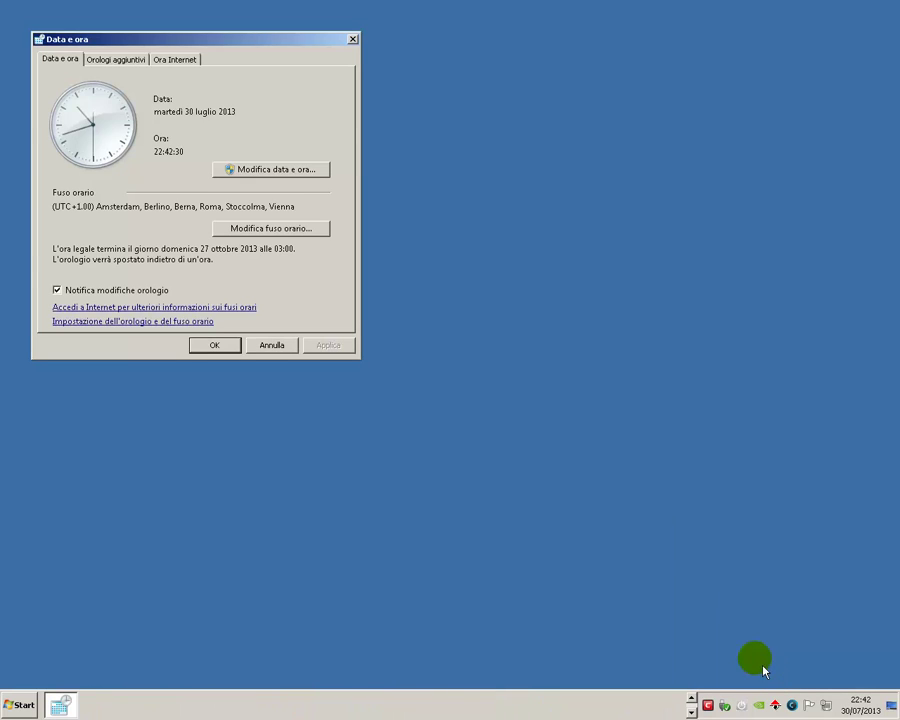
left_click_drag(287, 45, 430, 186)
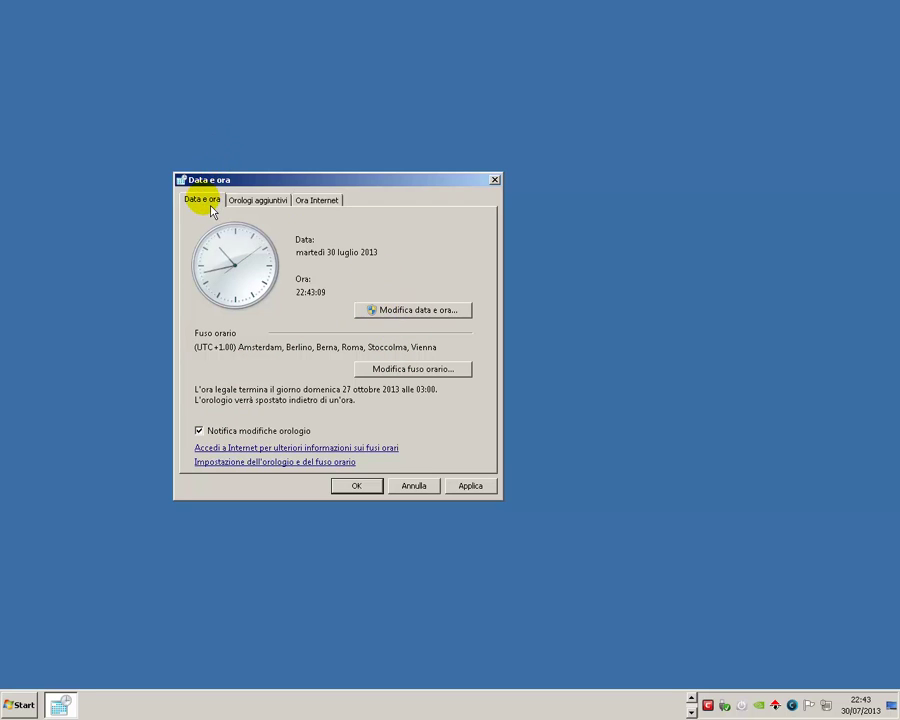
- Start changing the system date and time, moving the calendar to June 2013 and setting the hour to 12
left_click(407, 318)
left_click(199, 304)
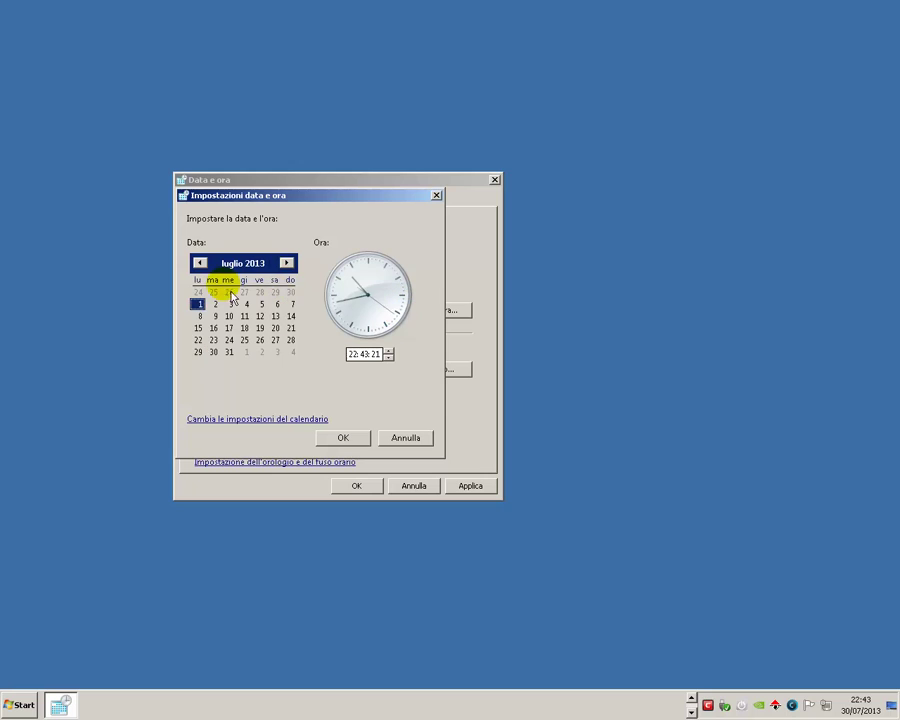
left_click(199, 262)
left_click_drag(226, 303, 277, 304)
left_click(255, 262)
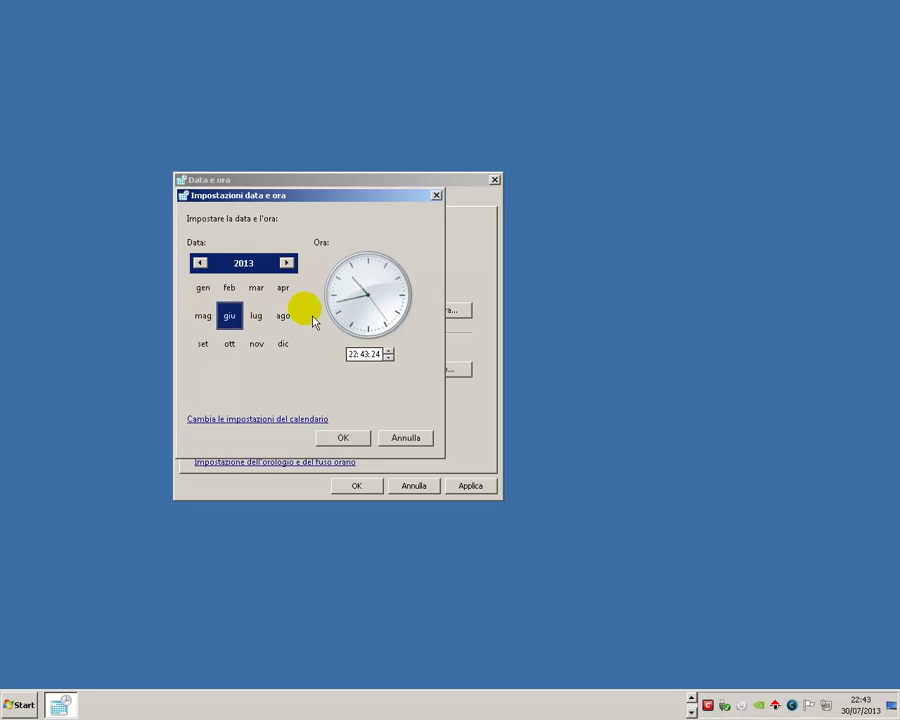
left_click(388, 355)
type("23")
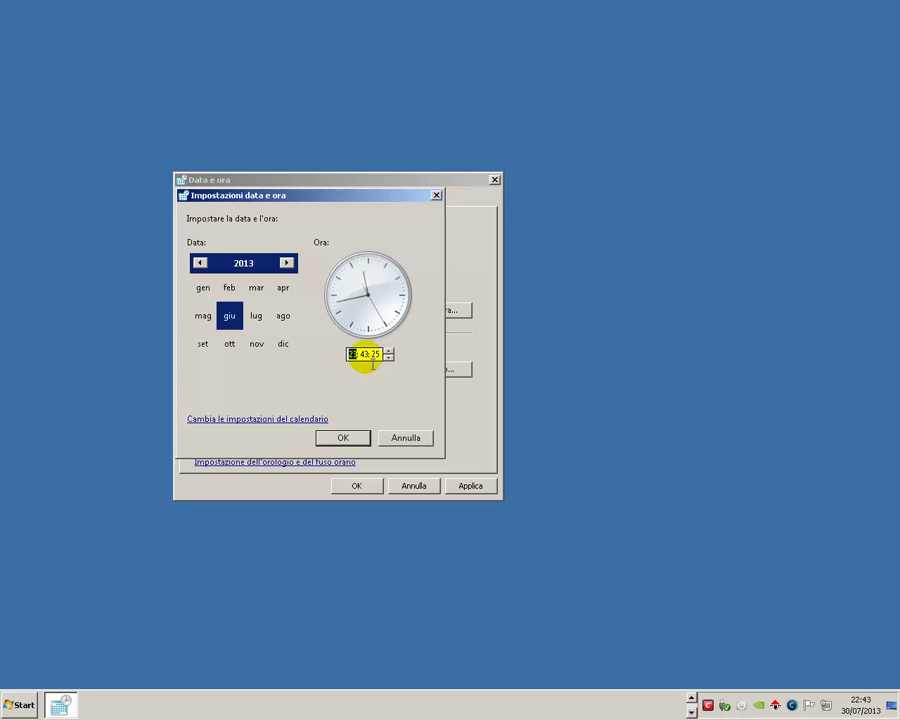
type("12")
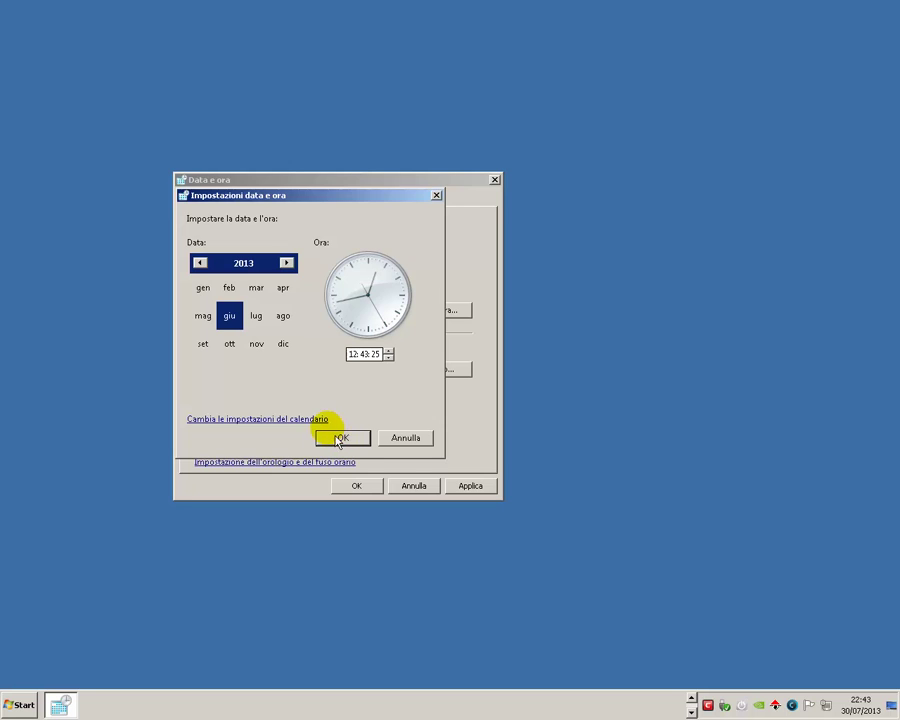
- Open the calendar format settings and look at the available short and long date formats
left_click(232, 430)
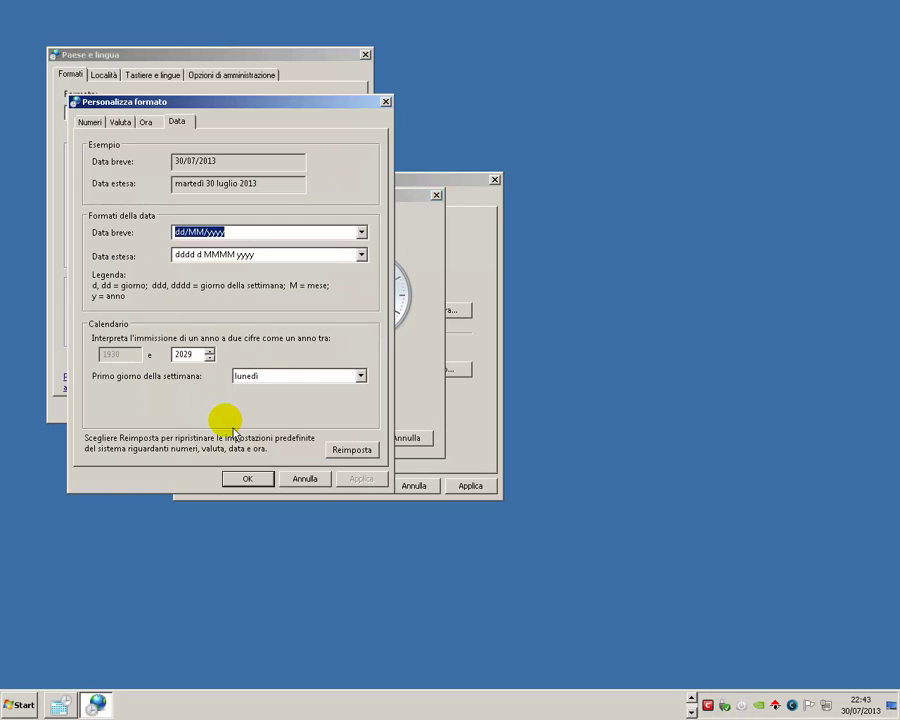
left_click(362, 233)
left_click(368, 245)
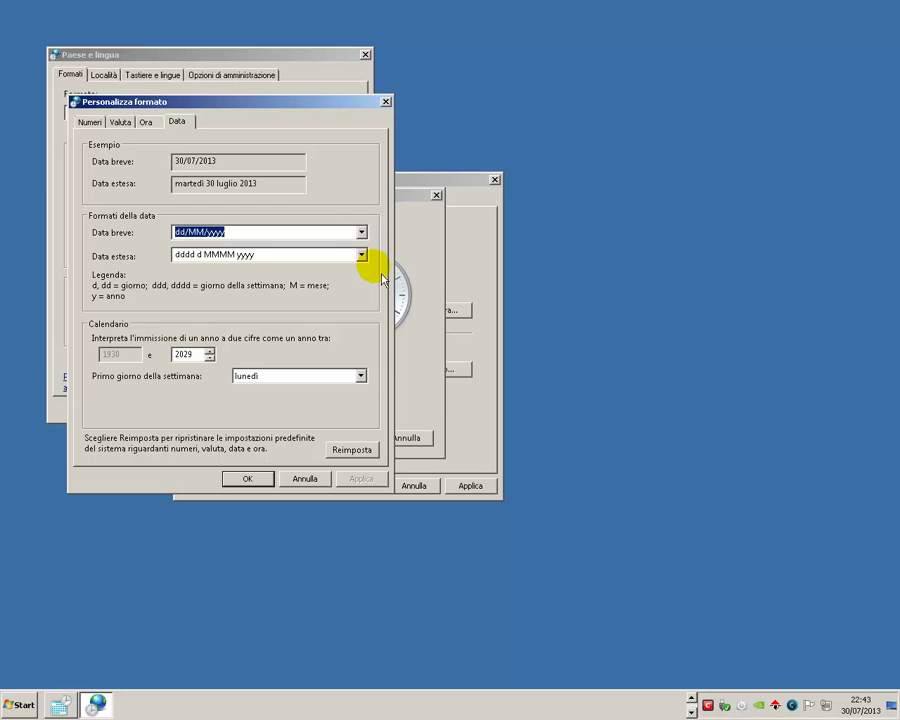
left_click(362, 256)
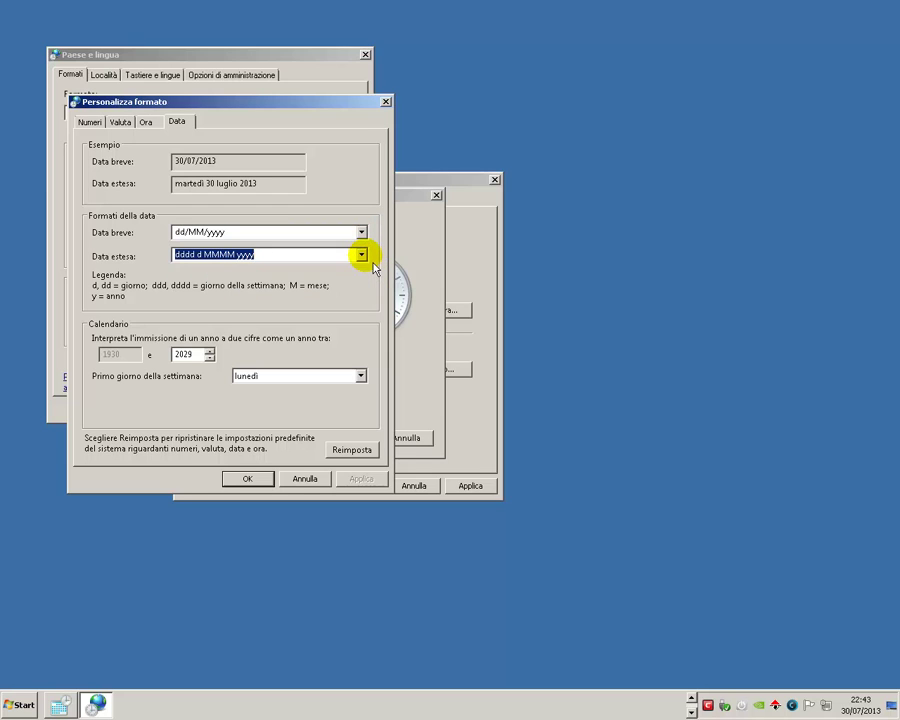
- Examine the available short and long time formats and the AM and PM symbol options
left_click(148, 123)
left_click(255, 227)
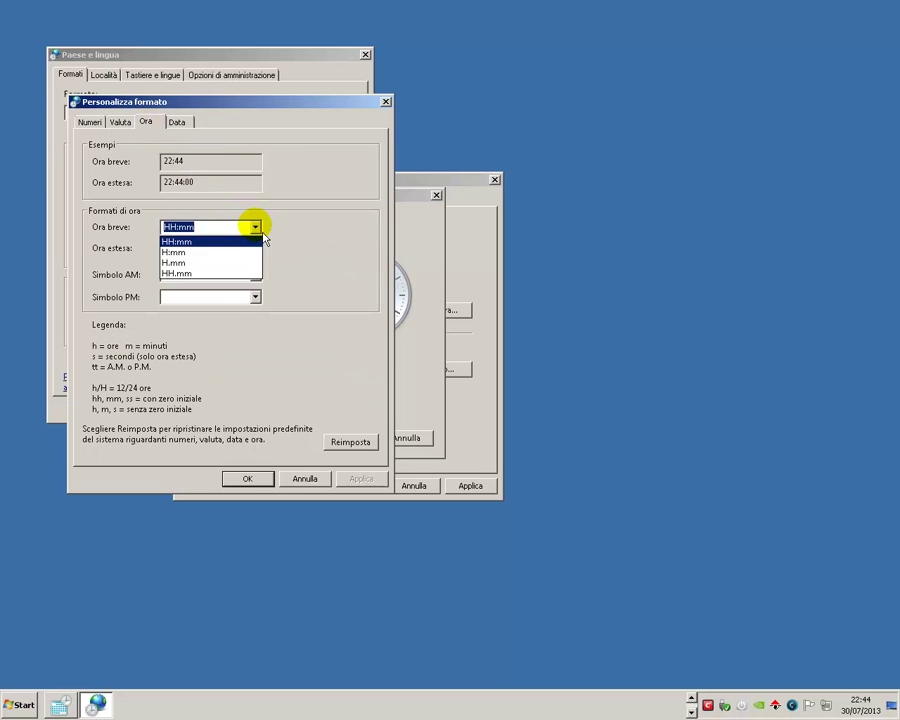
left_click(255, 226)
left_click(258, 249)
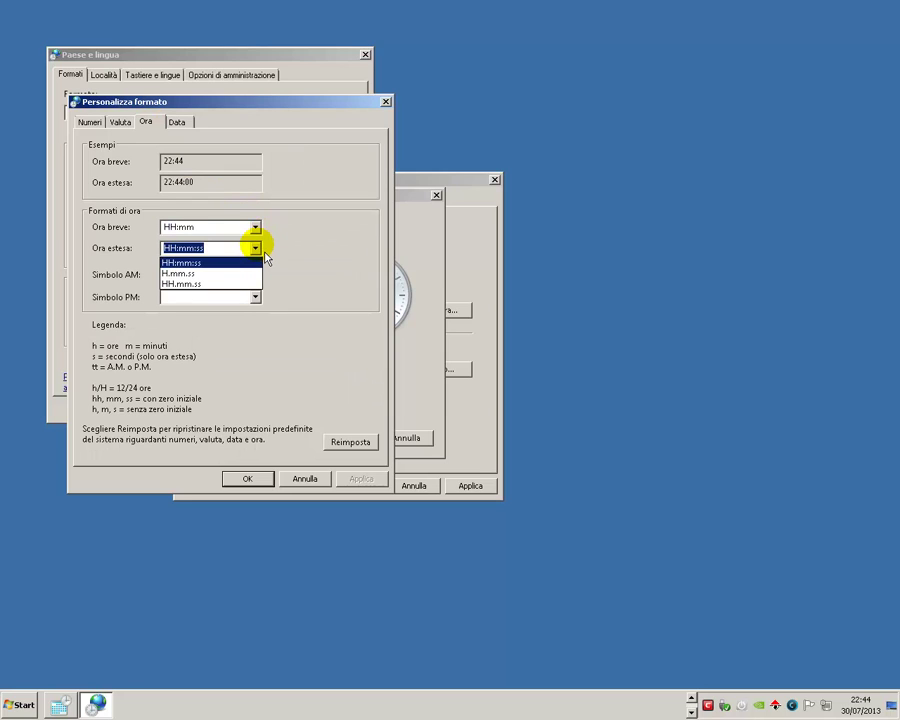
left_click(264, 252)
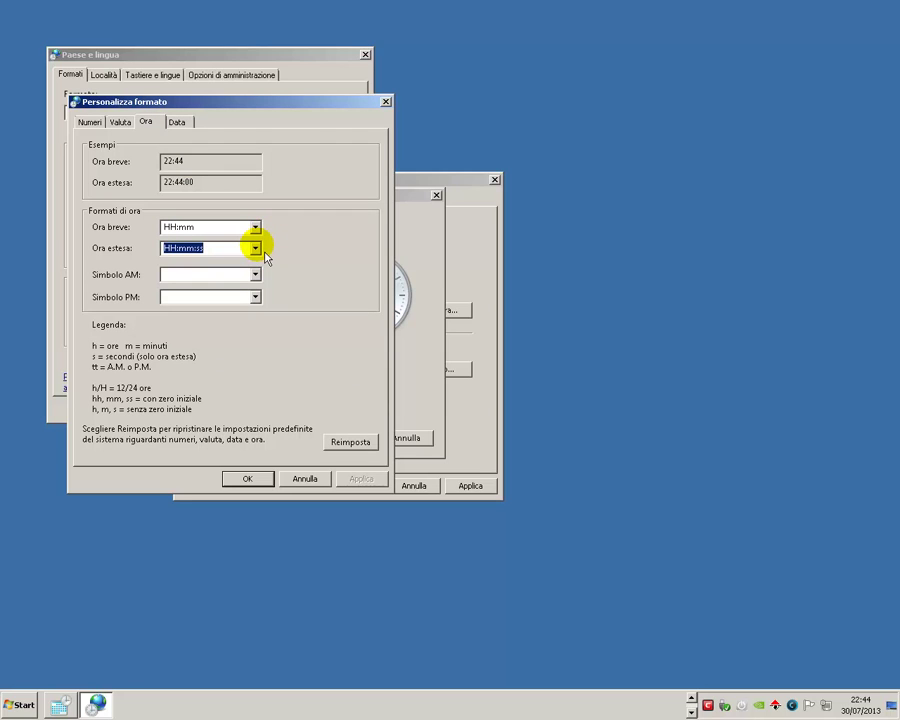
left_click(259, 268)
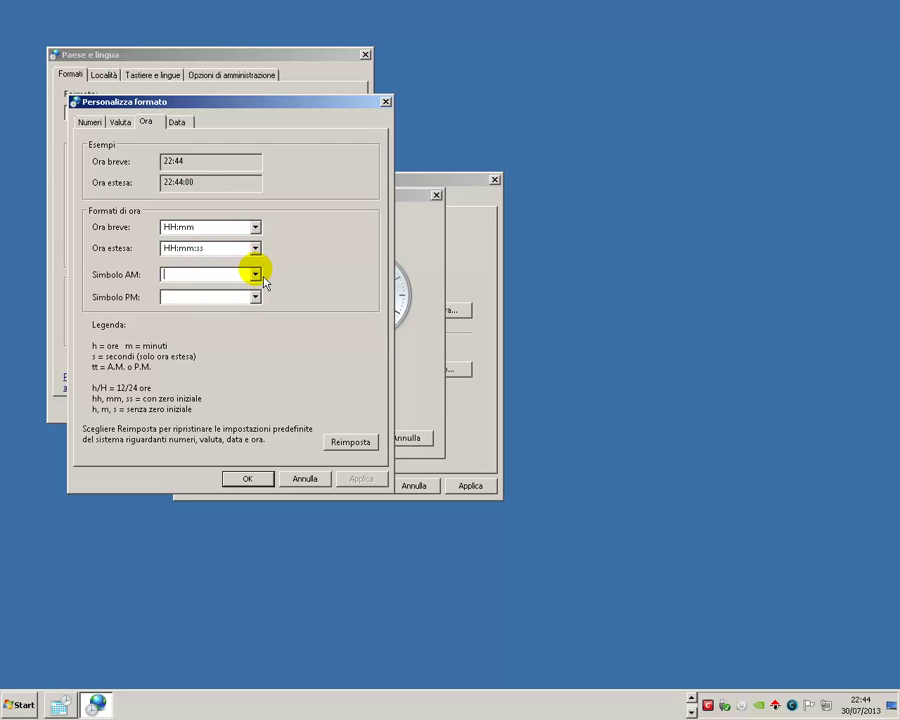
left_click(256, 275)
left_click(258, 275)
left_click(256, 297)
left_click(259, 299)
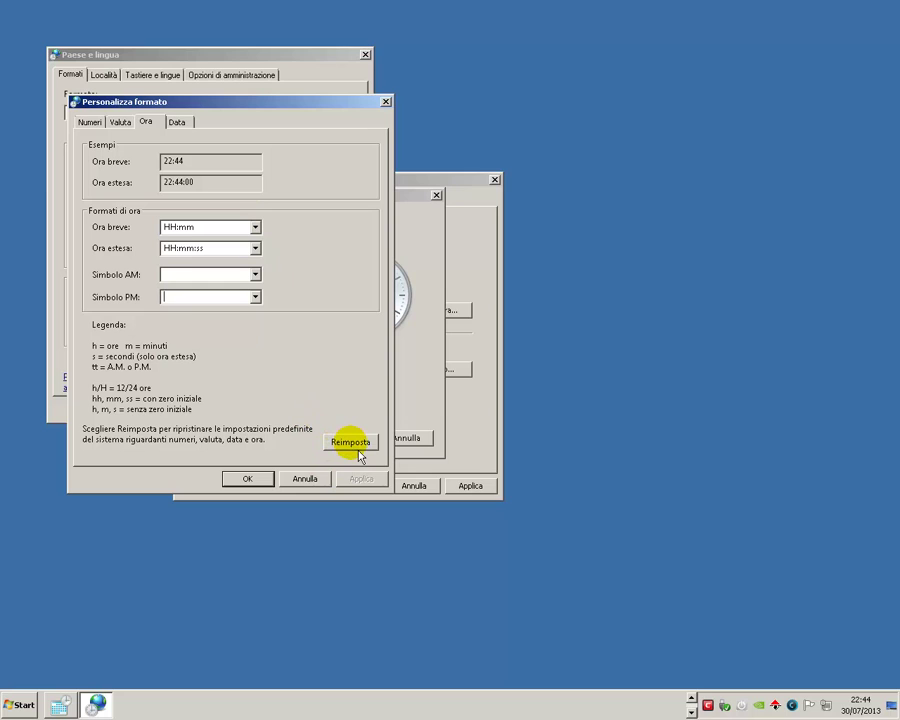
- Cancel the format and region settings and discard the pending date and time changes
left_click(302, 478)
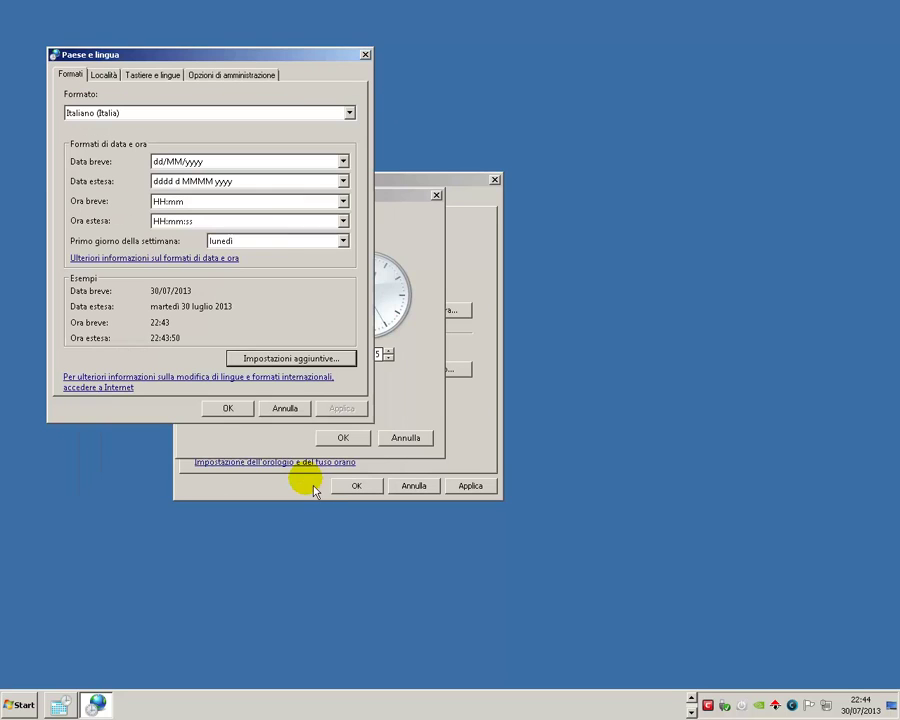
left_click(290, 408)
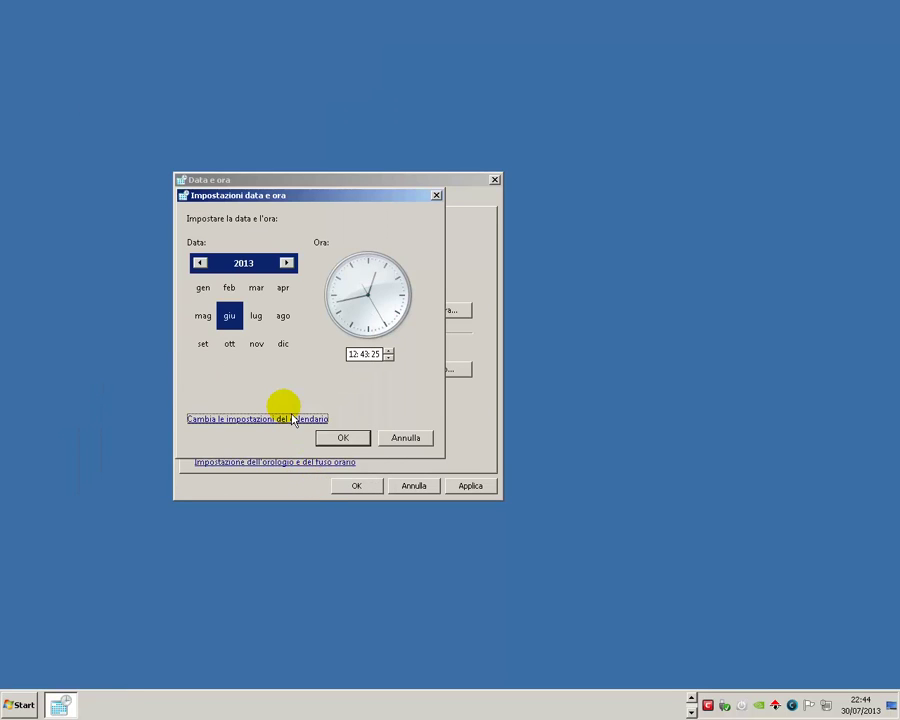
left_click(404, 440)
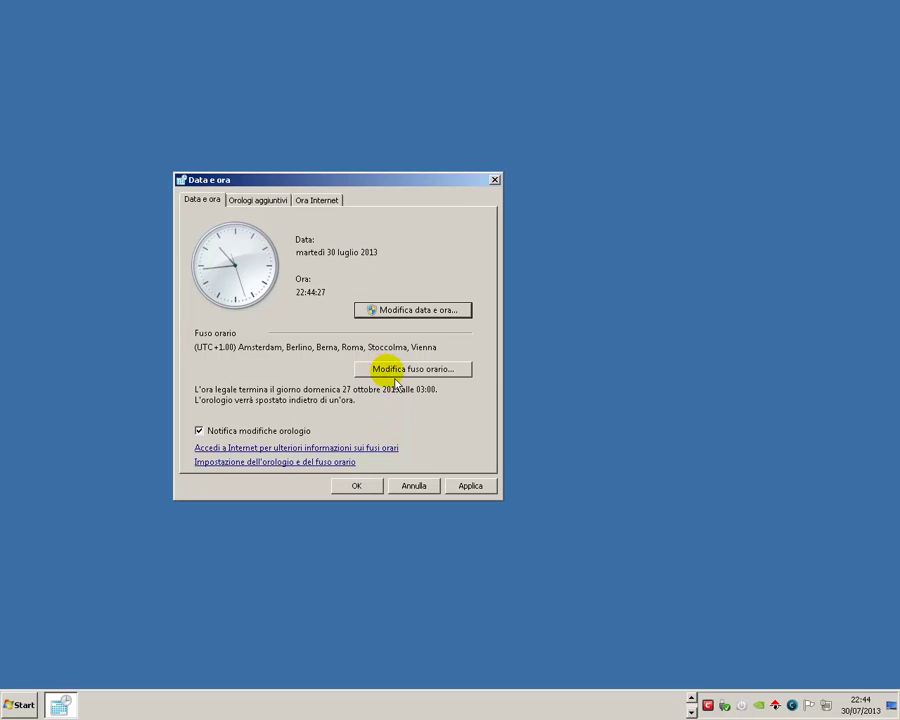
- Open the time zone settings and look through the list of available time zones
left_click(431, 372)
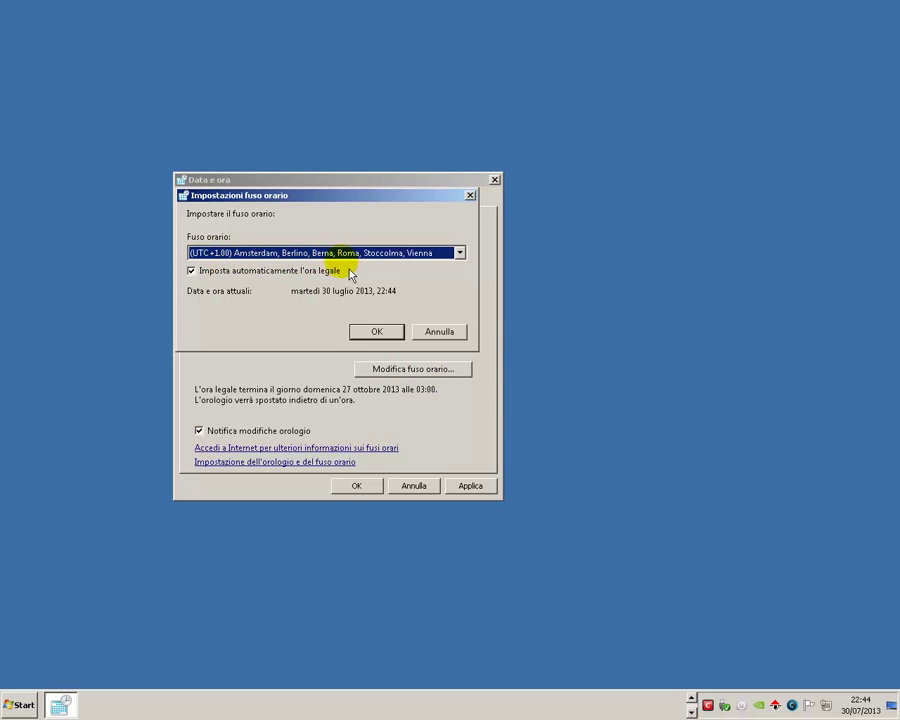
left_click(461, 254)
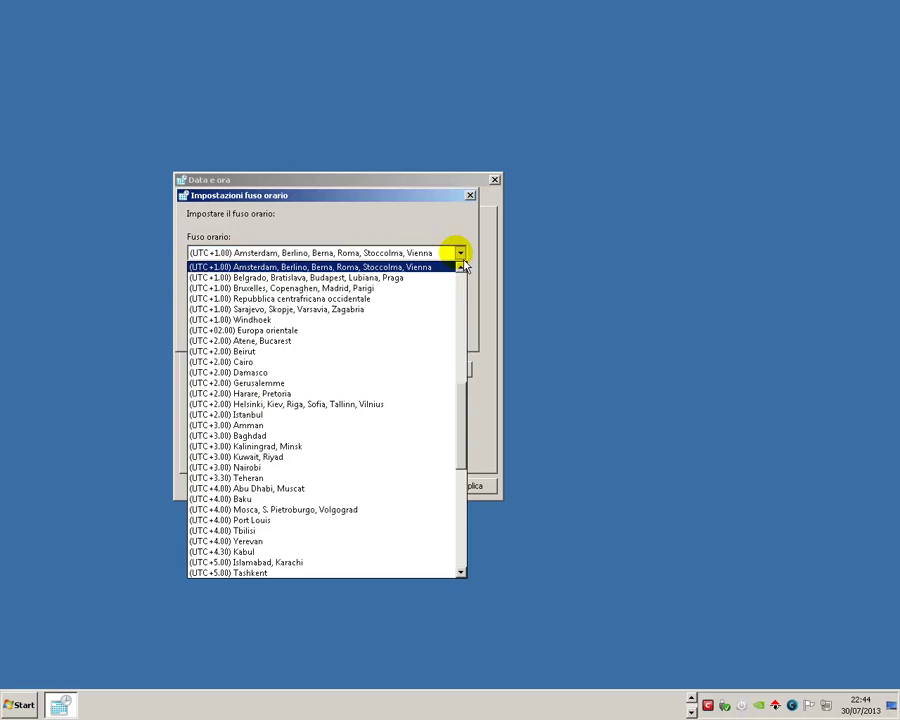
scroll(462, 341, "up", 8)
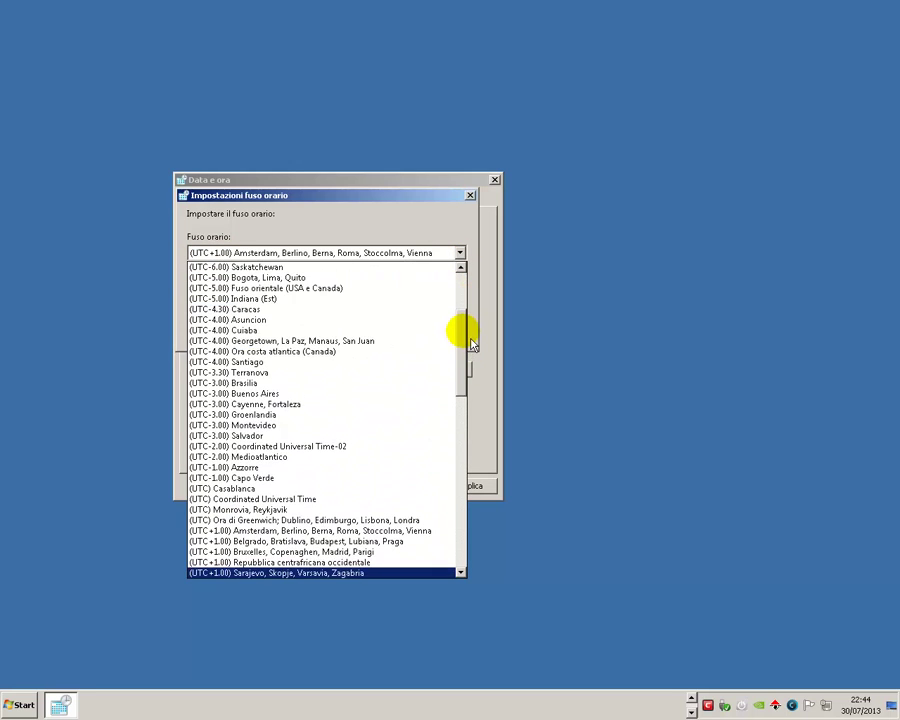
left_click_drag(469, 341, 461, 426)
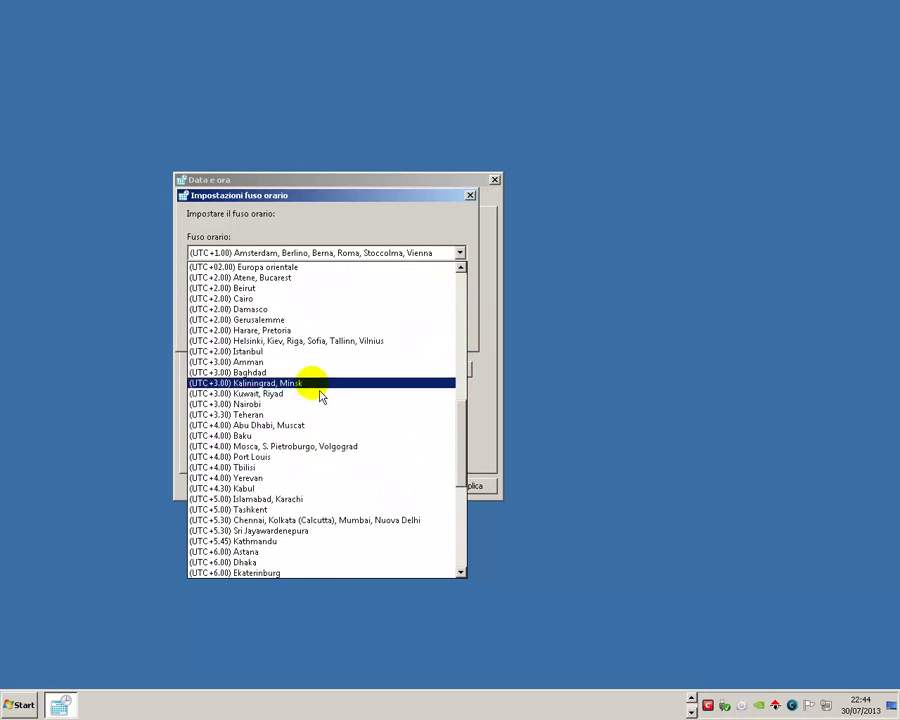
left_click(337, 210)
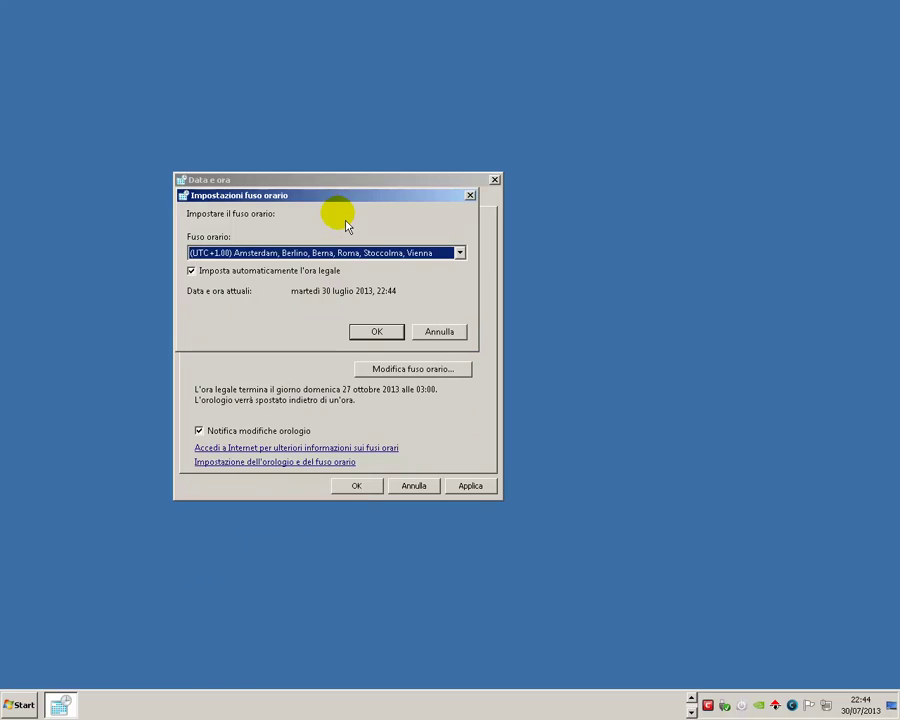
- Switch automatic daylight saving time off and back on, and cancel the time zone settings
left_click(197, 281)
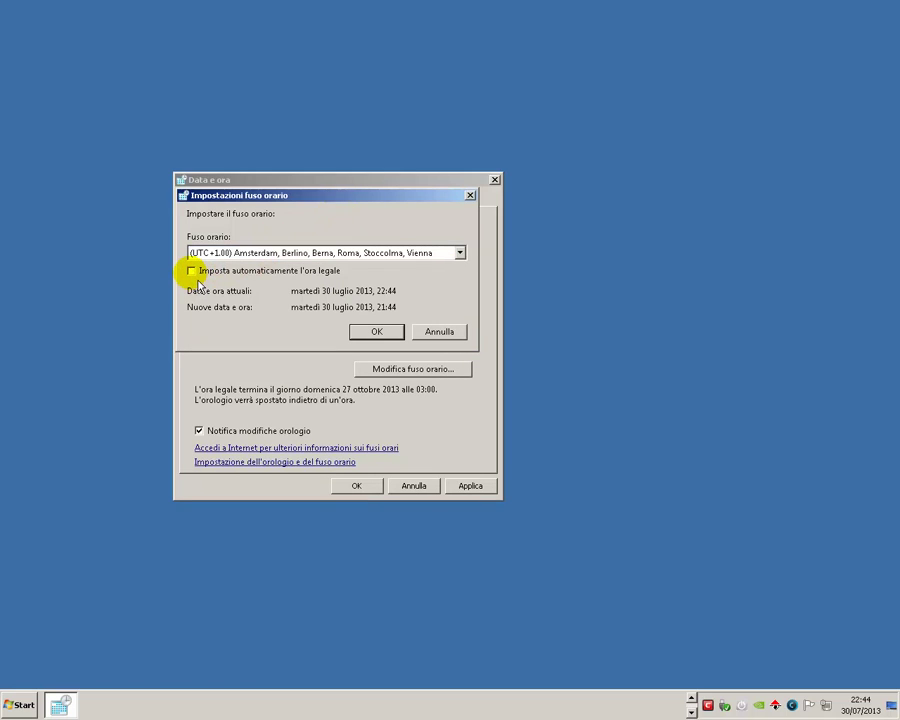
left_click(199, 279)
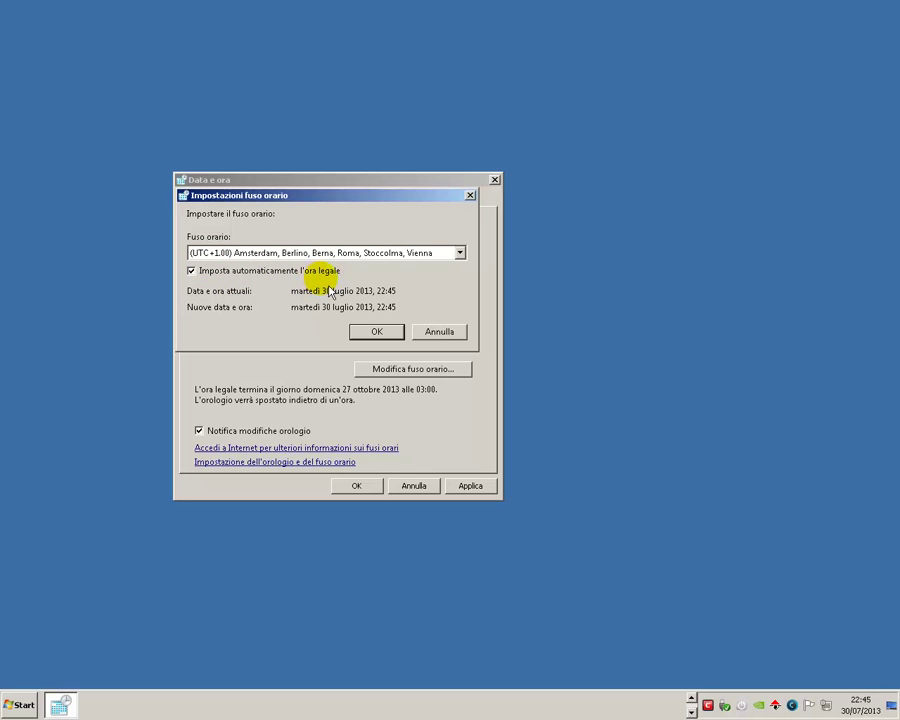
left_click(439, 334)
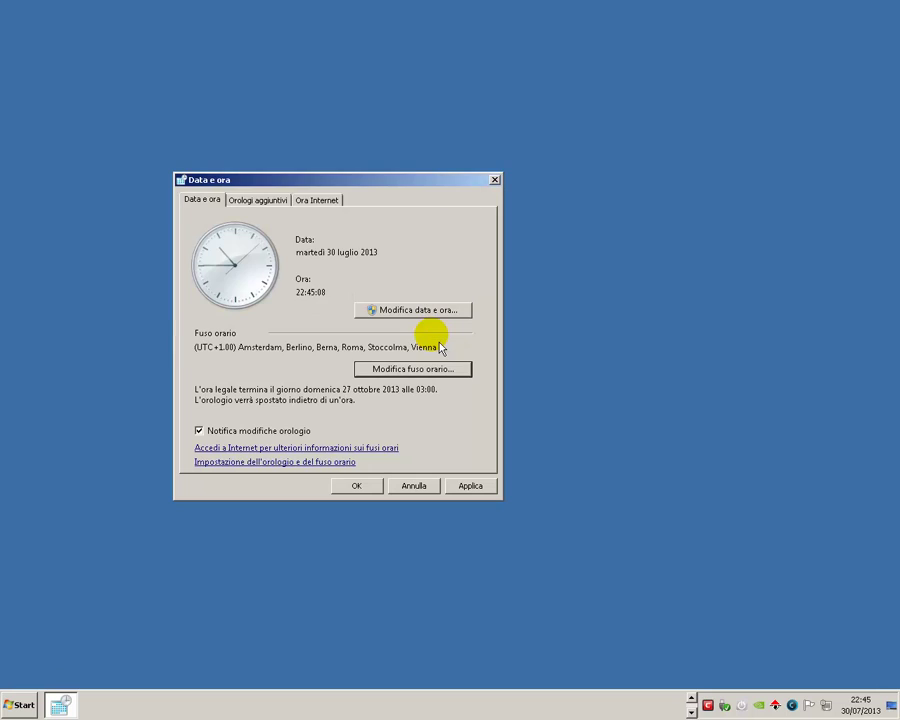
- Enable both additional clocks in the date and time settings
left_click(258, 205)
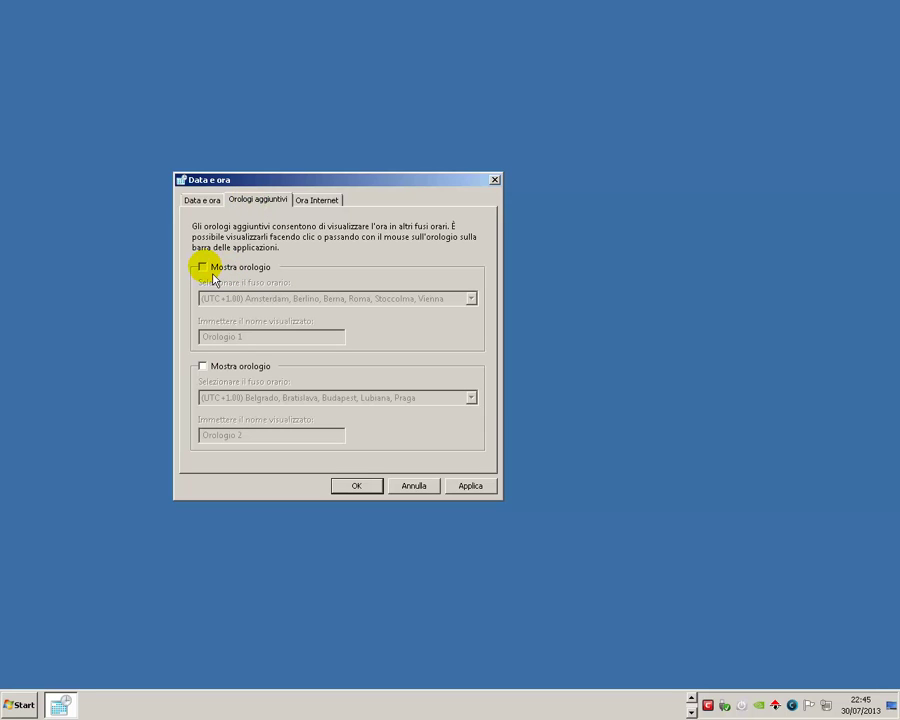
left_click(204, 268)
left_click(204, 367)
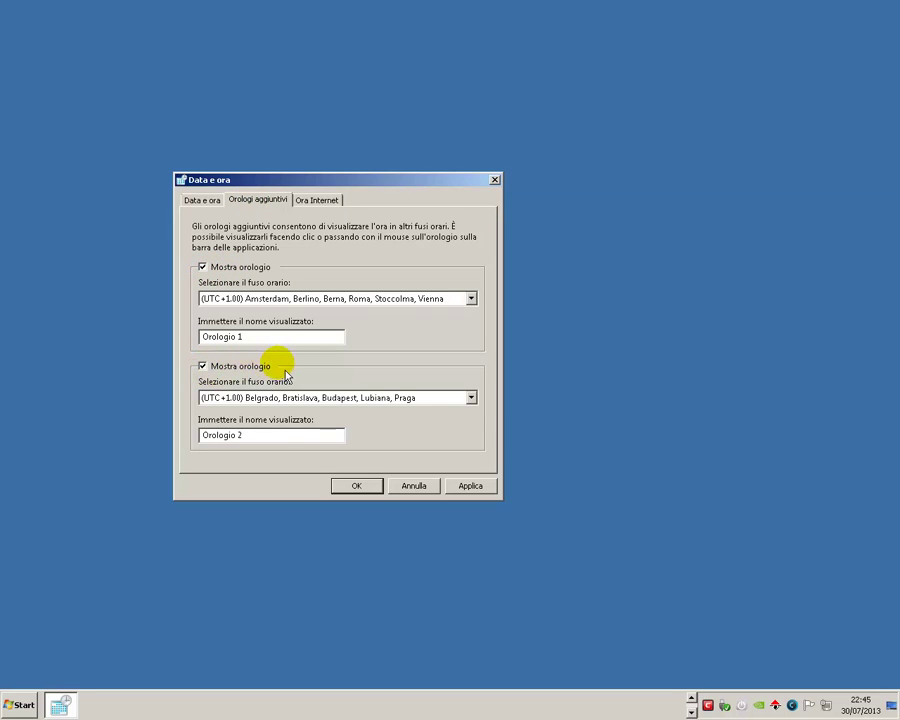
left_click_drag(268, 337, 66, 325)
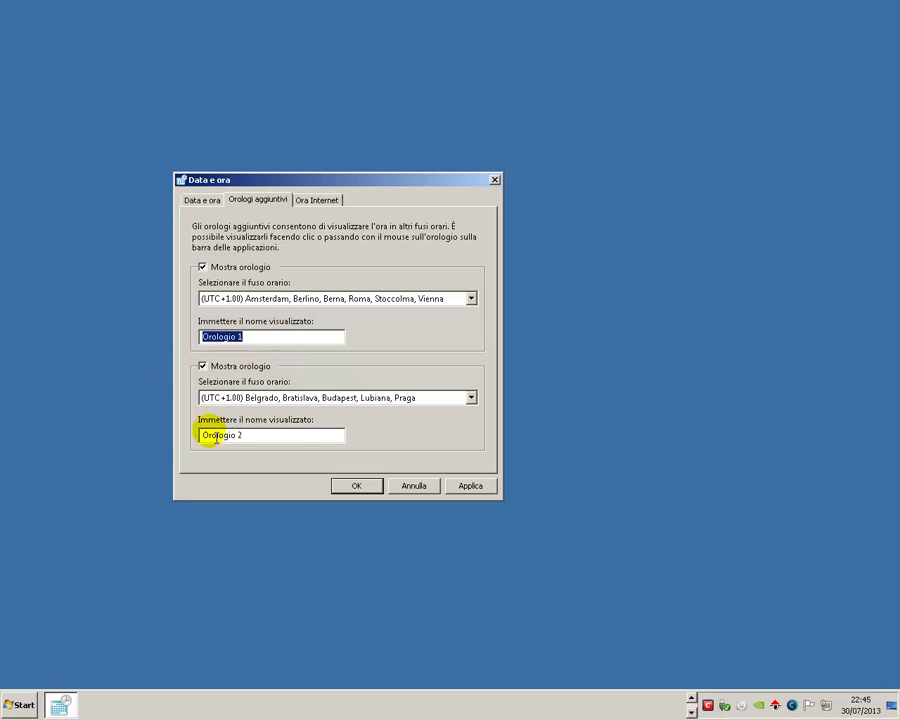
left_click_drag(261, 437, 167, 427)
left_click_drag(201, 337, 347, 341)
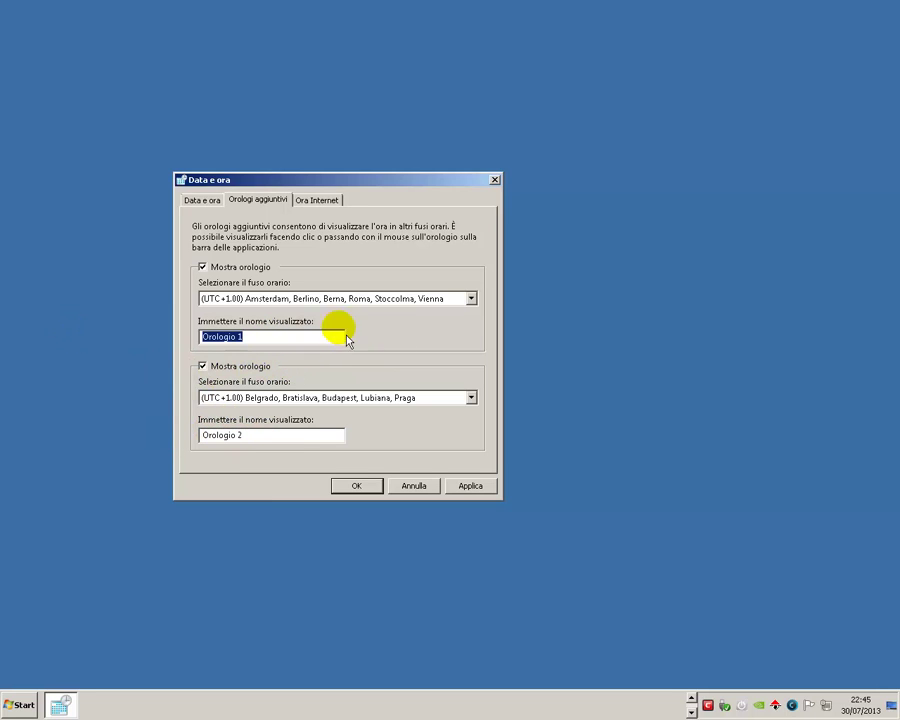
- Set the first additional clock to the (UTC+2.00) Atene, Bucarest time zone and name it Atene
left_click(471, 299)
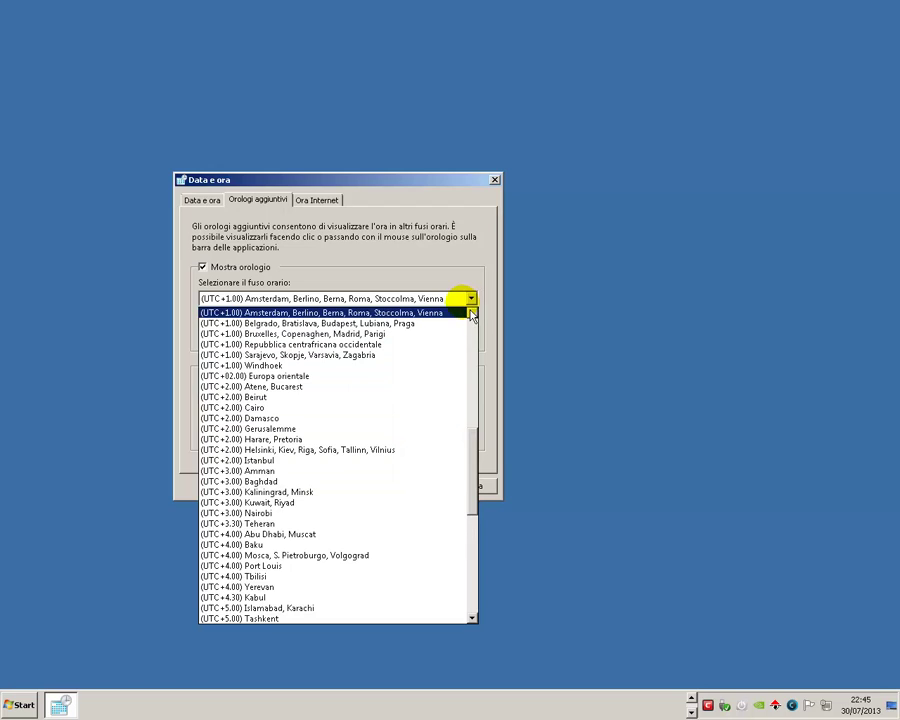
left_click(422, 397)
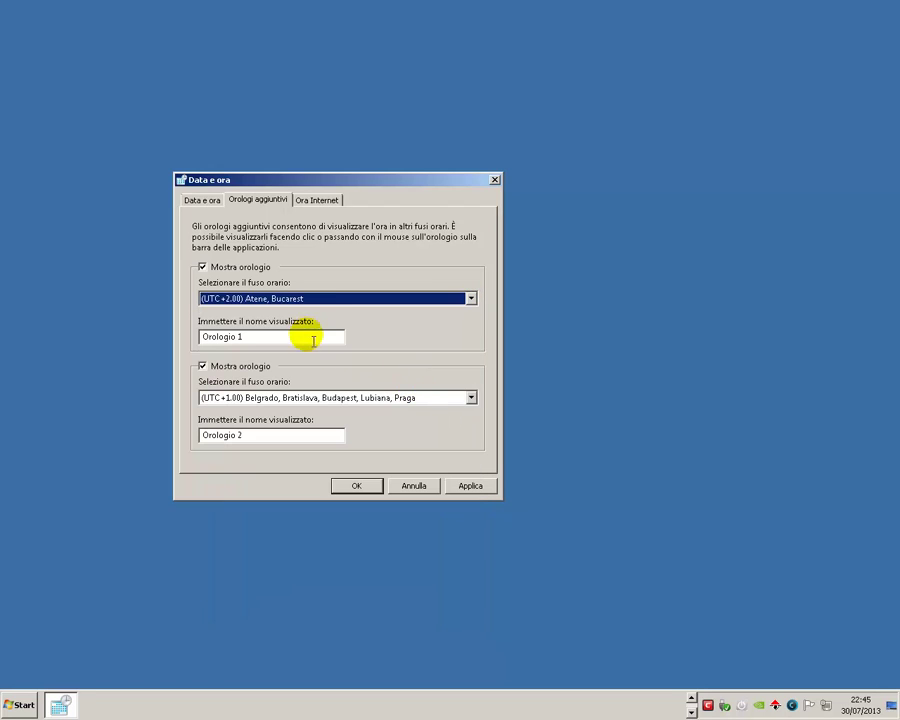
left_click_drag(266, 336, 132, 338)
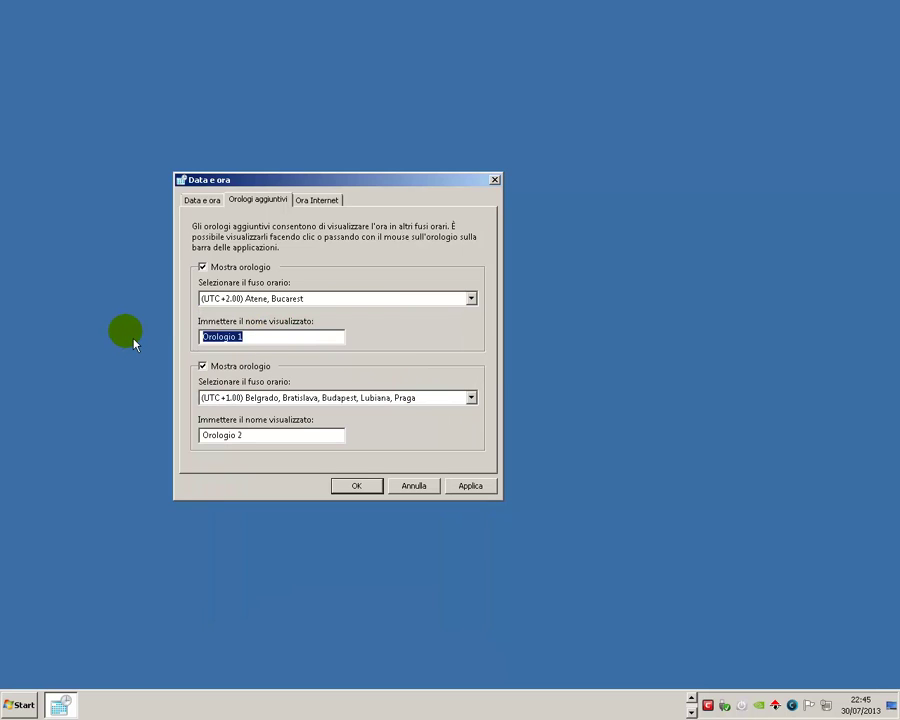
type("Atene")
- Set the second additional clock to (UTC+4.00) Baku, name it Baku, and apply and view the clocks from the taskbar
left_click(471, 397)
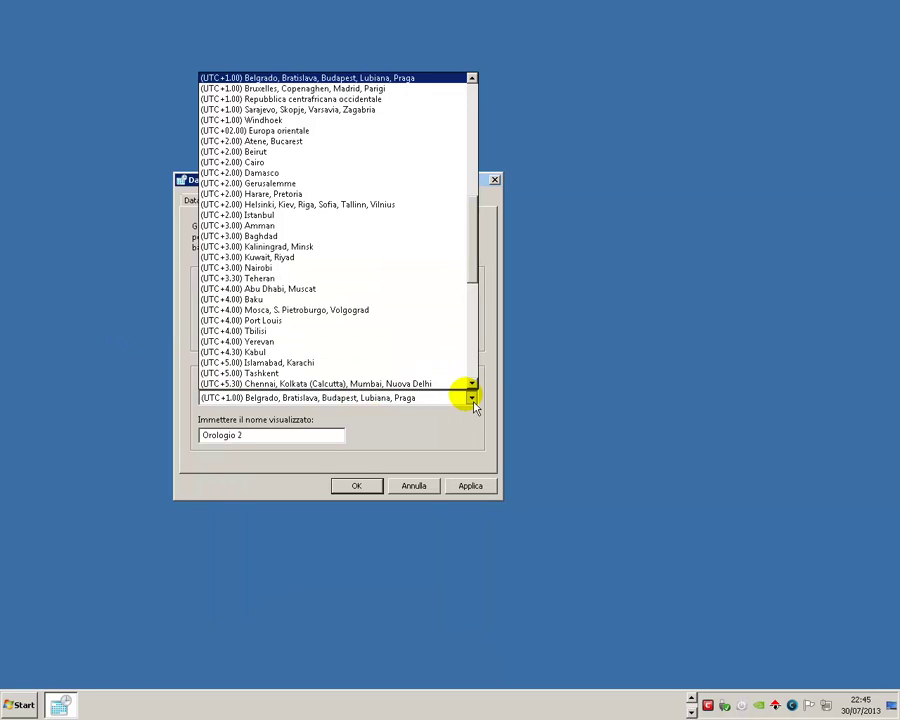
left_click(350, 301)
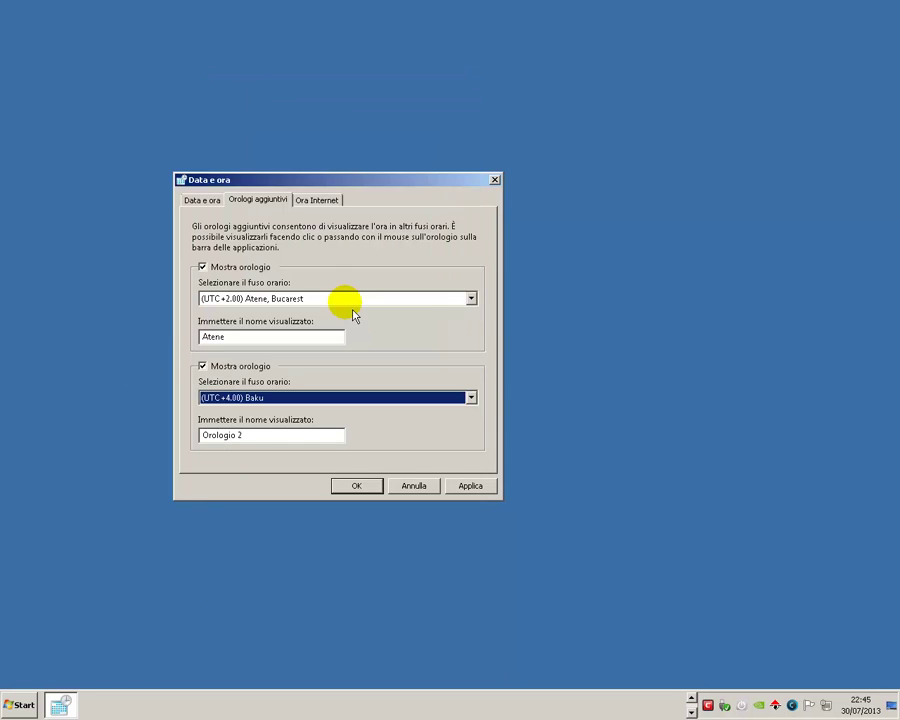
left_click_drag(262, 437, 8, 428)
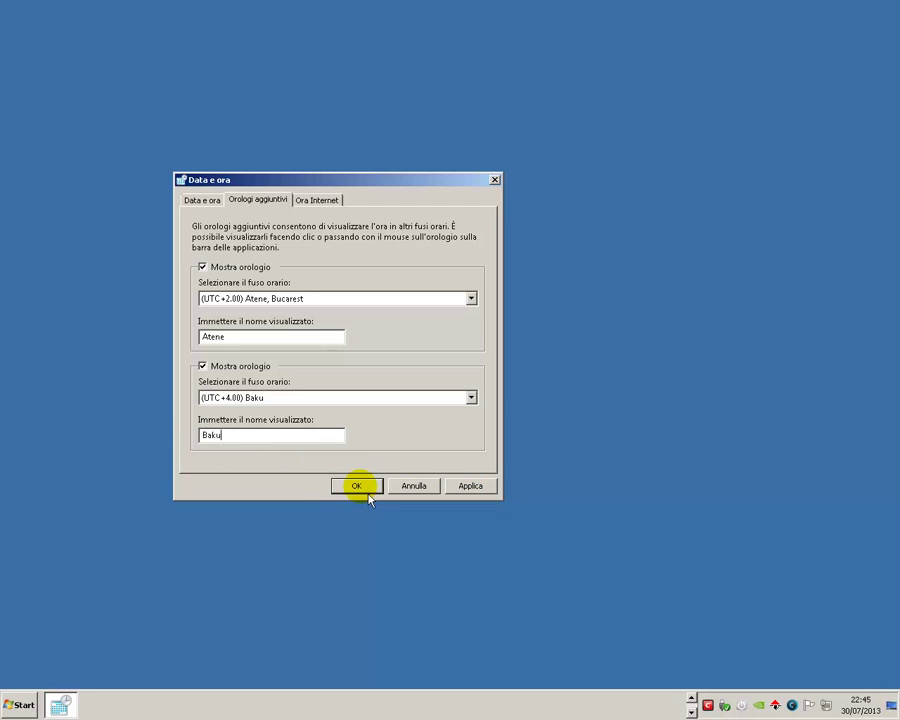
left_click(472, 488)
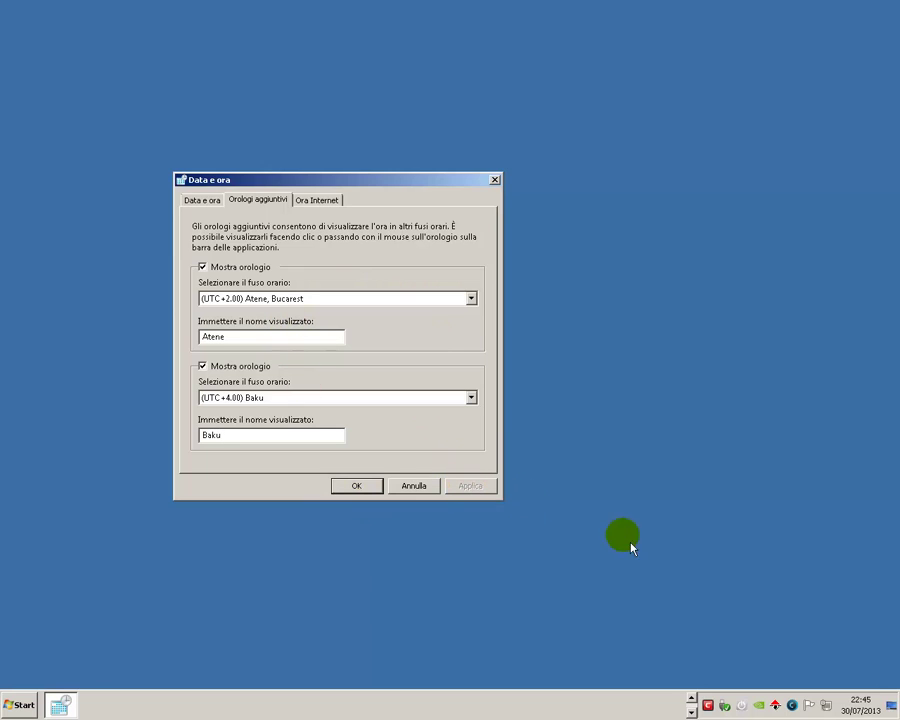
left_click(866, 706)
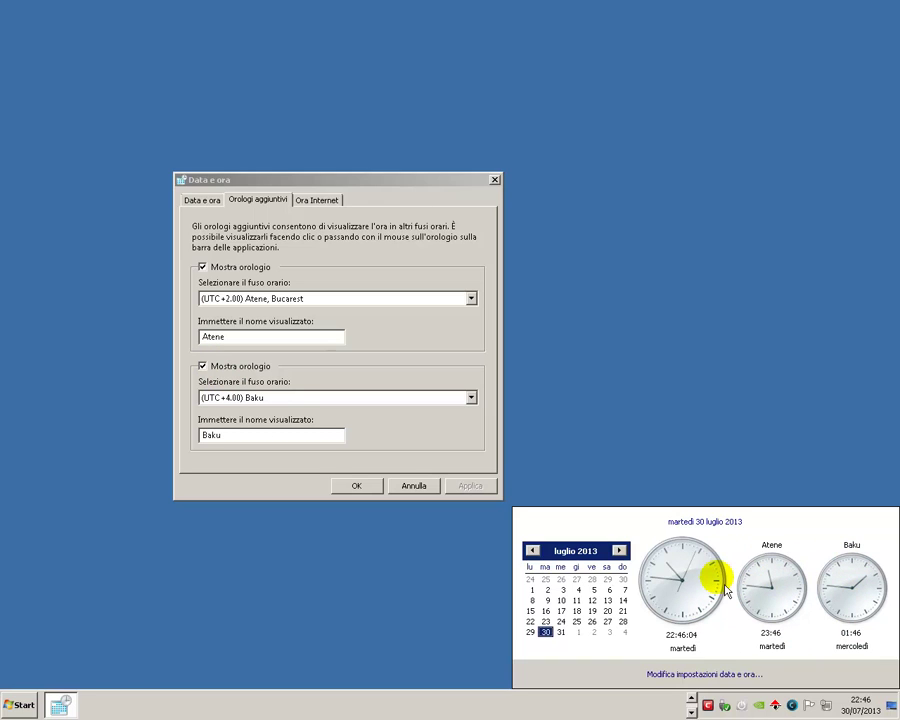
- Hide both additional clocks, apply the change and check the taskbar's clock display
left_click(203, 368)
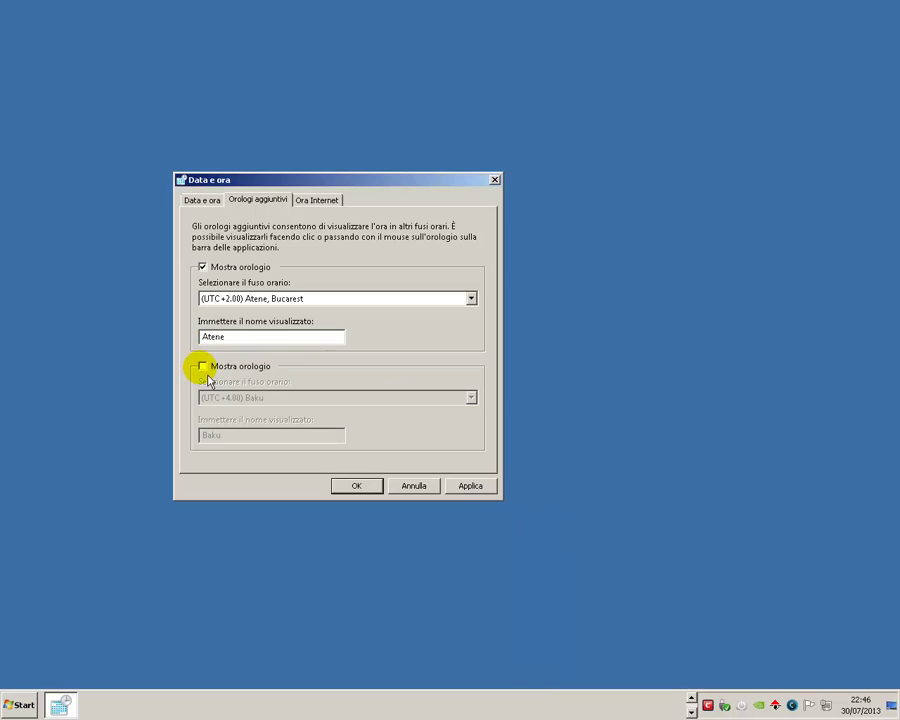
left_click(203, 267)
left_click(470, 486)
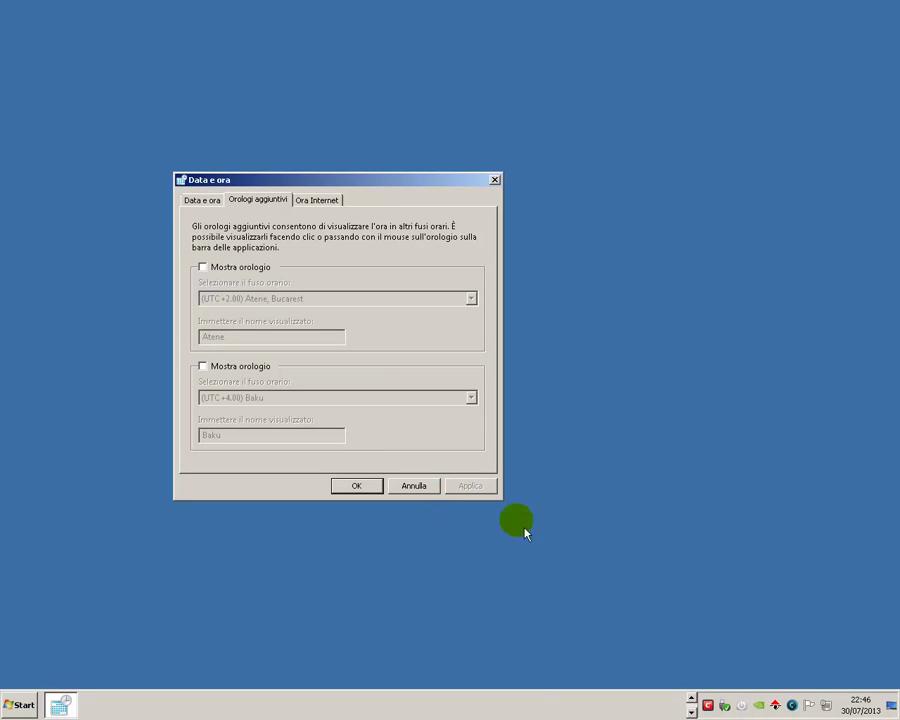
left_click(863, 705)
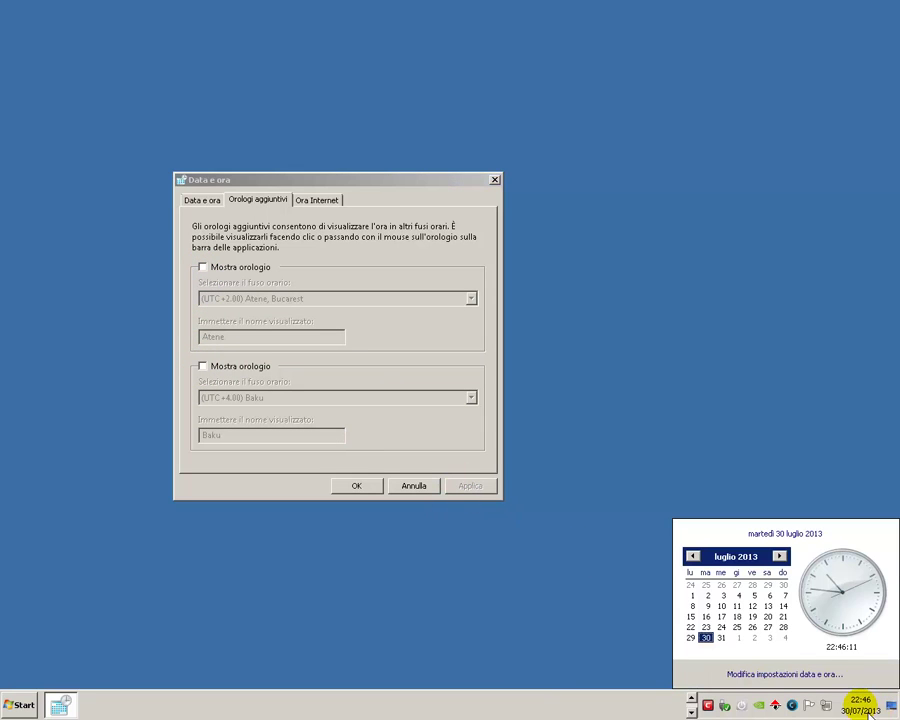
- Look at the Internet time synchronization settings and available servers, and close the date and time settings without changes
left_click(321, 205)
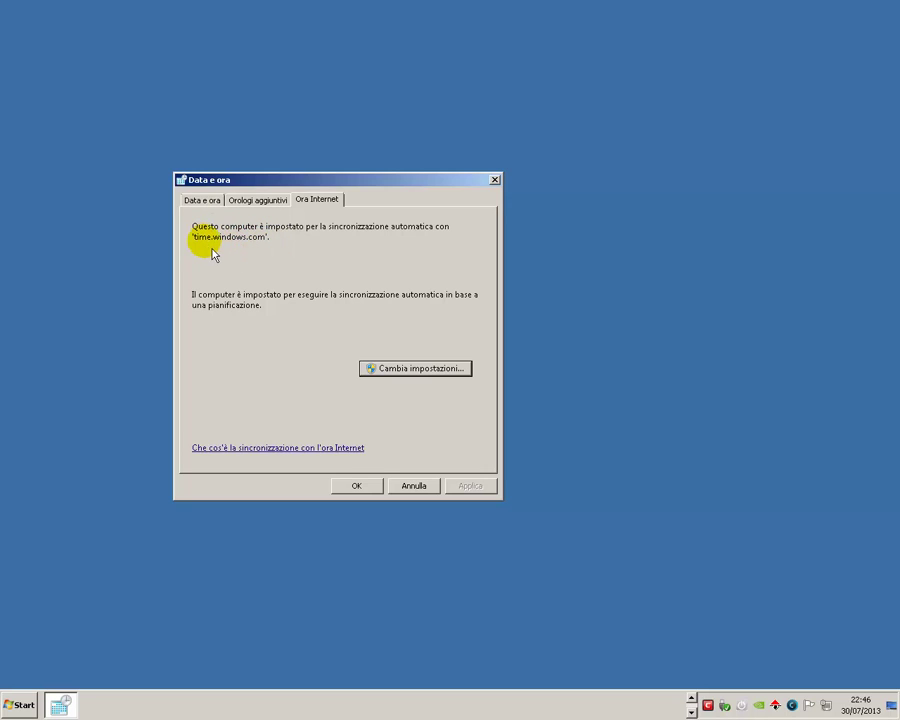
left_click(410, 370)
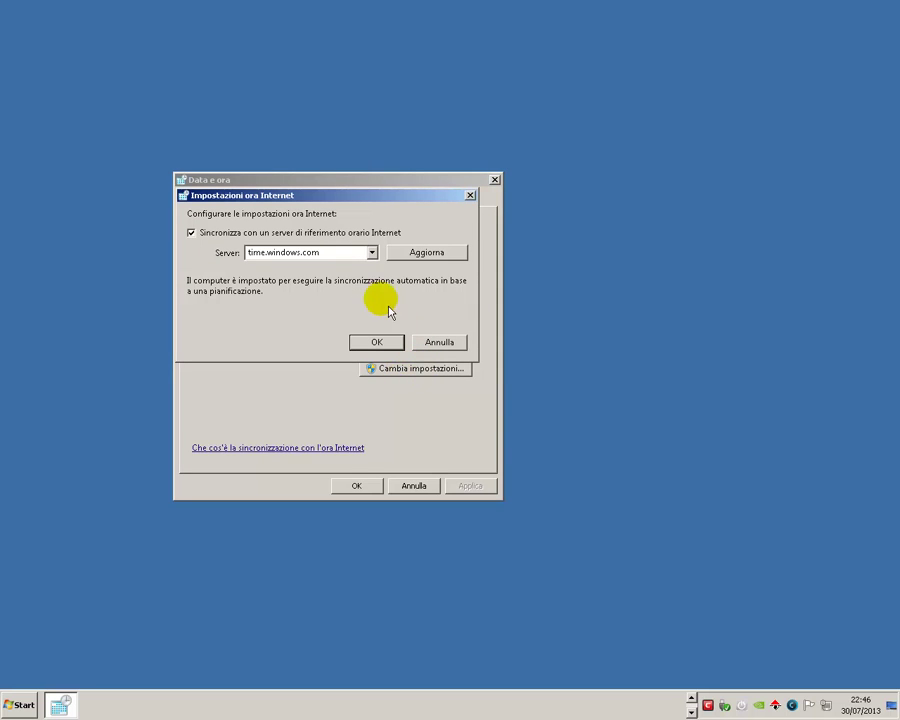
left_click(372, 252)
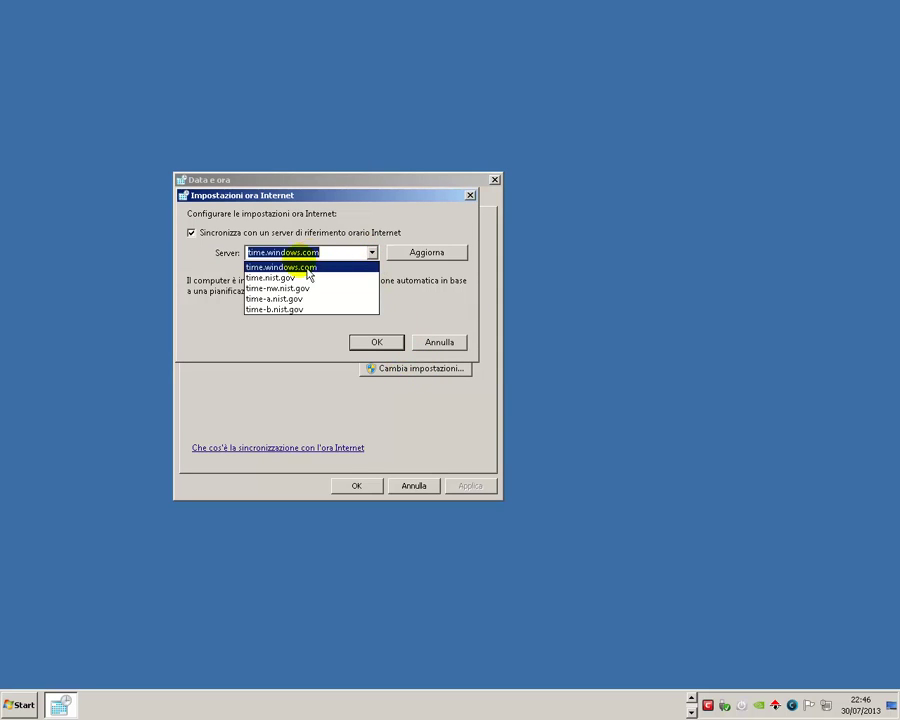
left_click(404, 223)
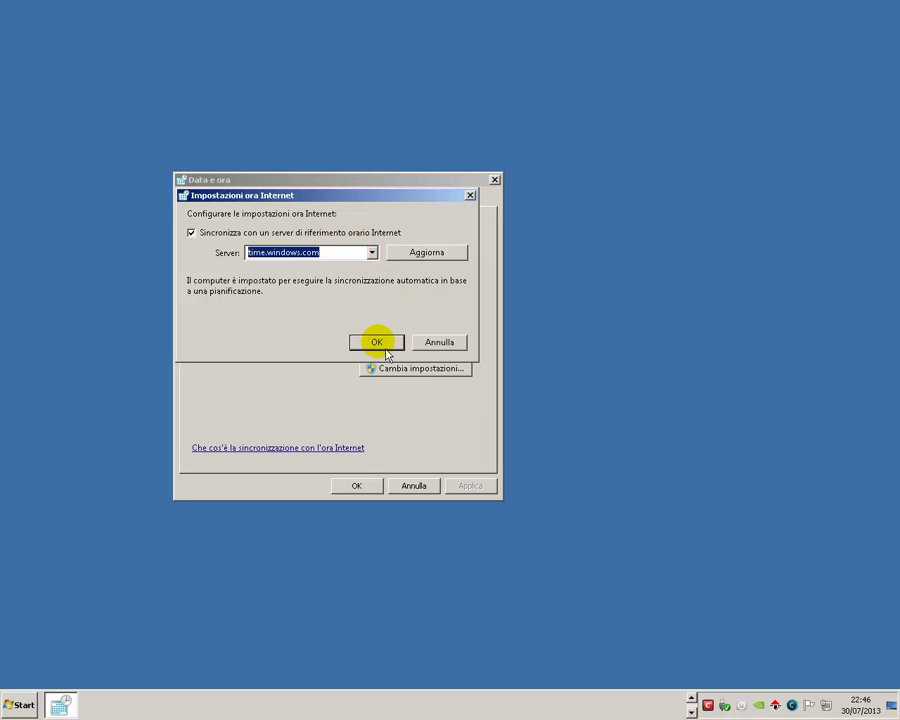
left_click(436, 344)
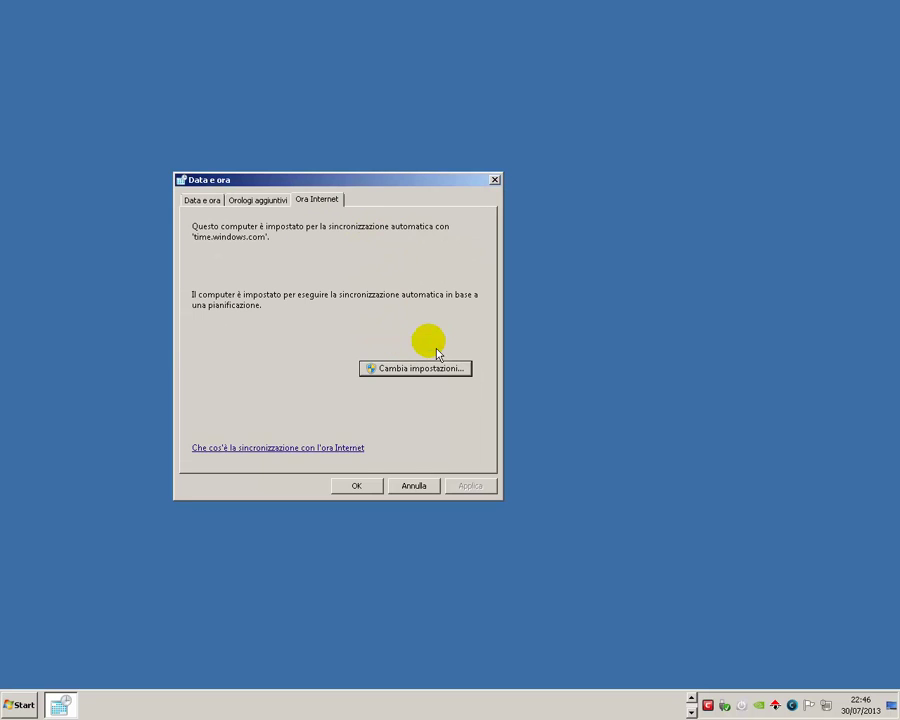
left_click(423, 494)
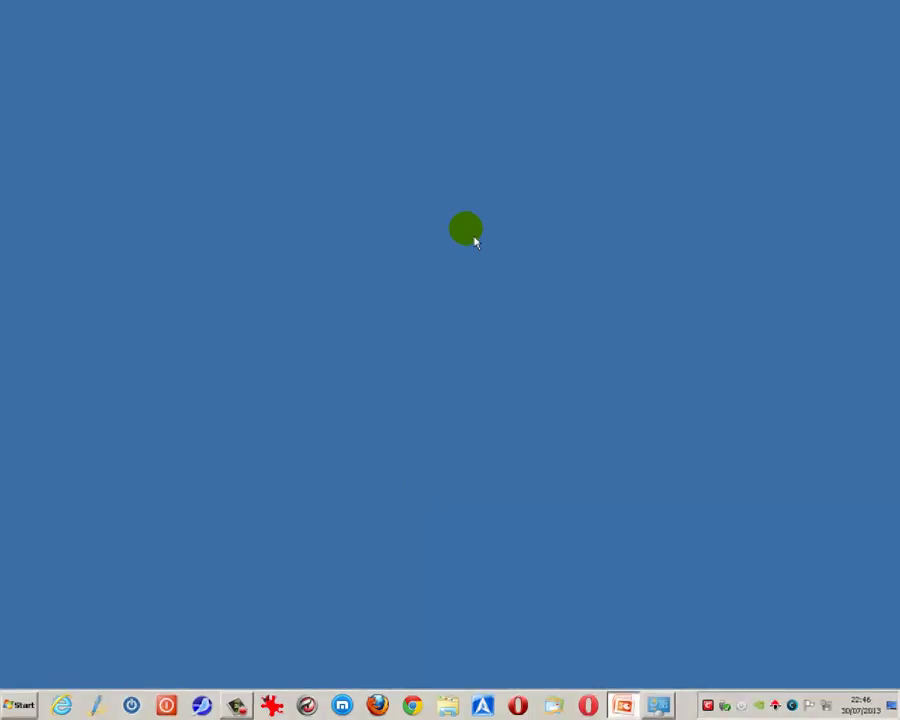